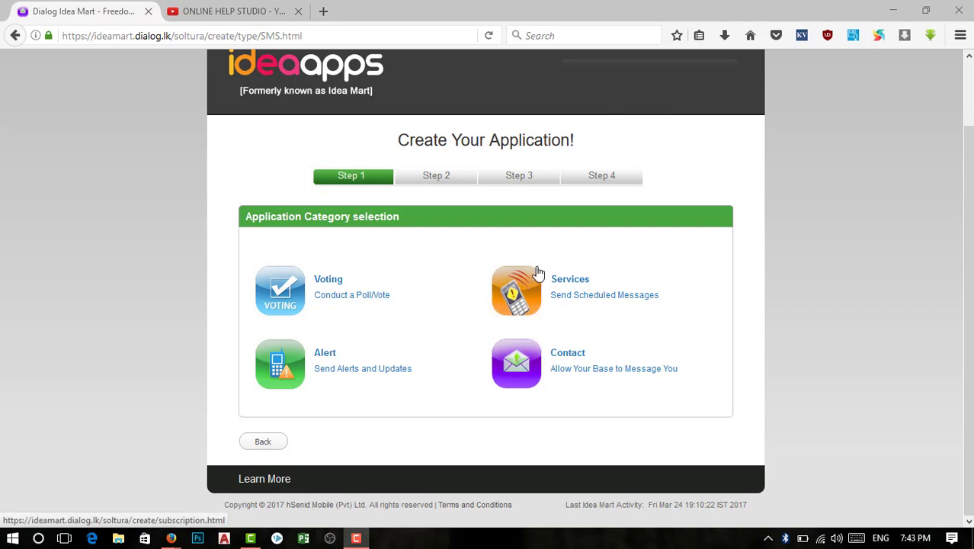
- Choose the Alert category for the new application and name the application "Onlinehelp"
{"action": "mouse_move", "coordinate": [574, 282]}
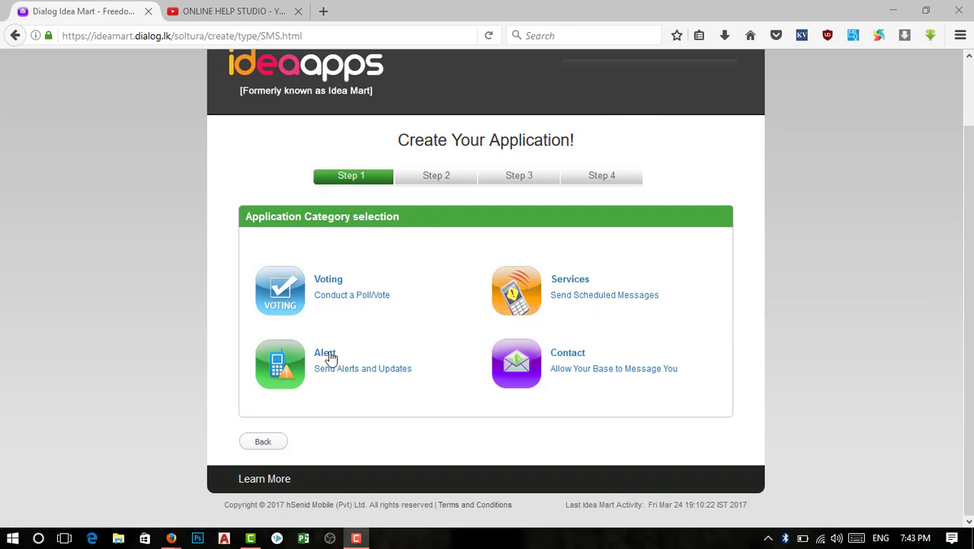
{"action": "mouse_move", "coordinate": [330, 356]}
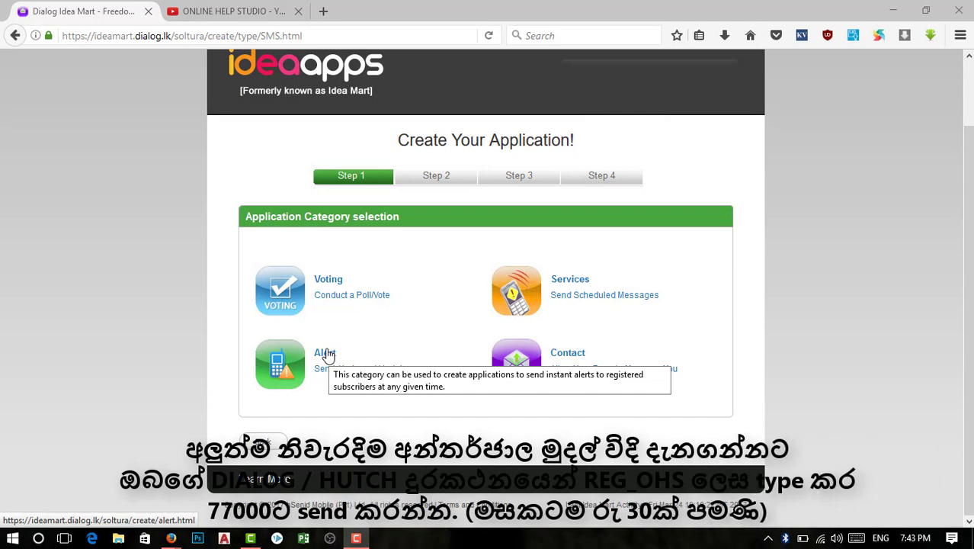
{"action": "left_click", "coordinate": [333, 356]}
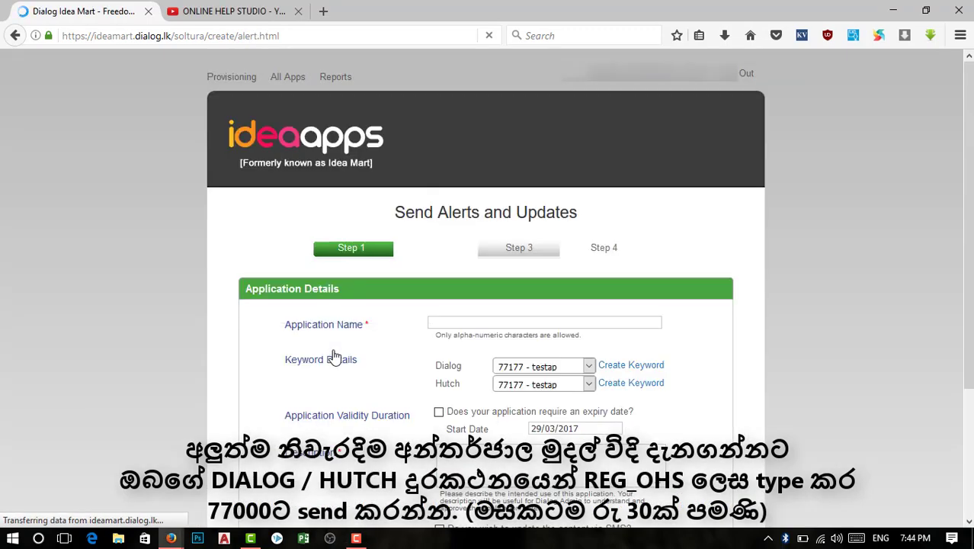
{"action": "scroll", "coordinate": [432, 286], "scroll_direction": "down", "scroll_amount": 2}
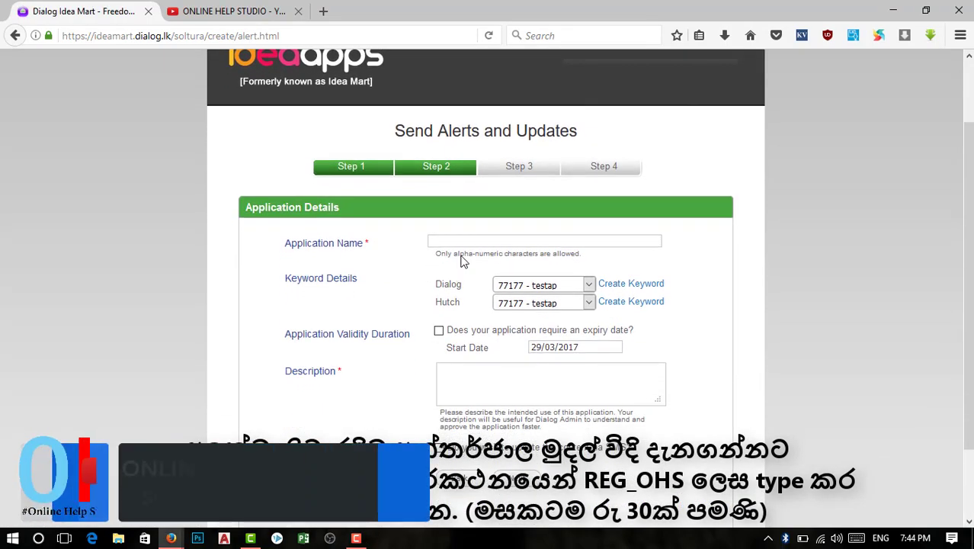
{"action": "left_click", "coordinate": [479, 243]}
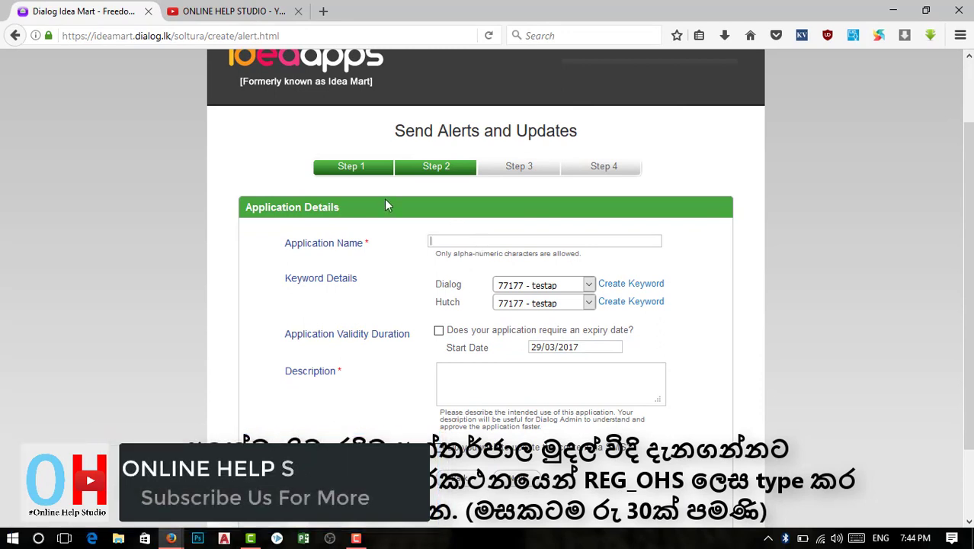
{"action": "type", "text": "Onlin"}
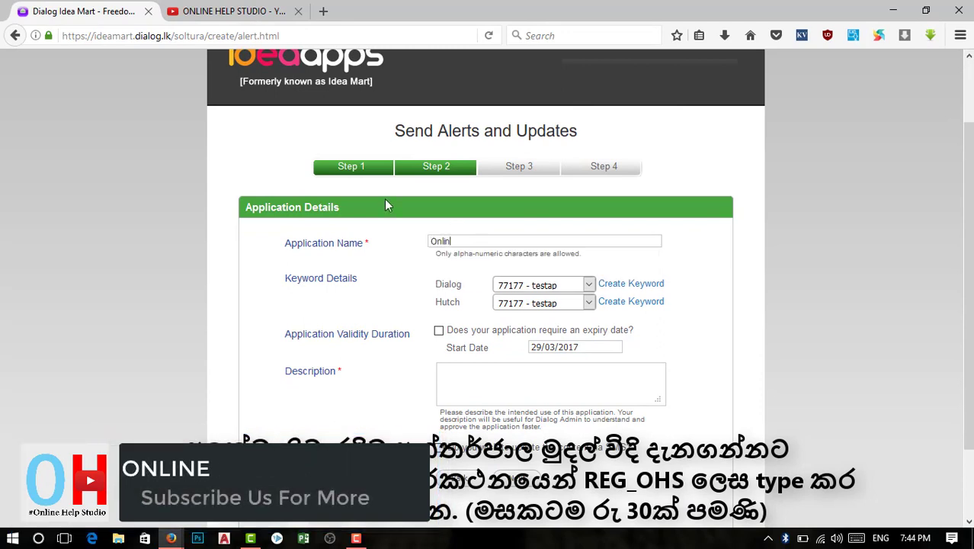
{"action": "type", "text": "ehelp"}
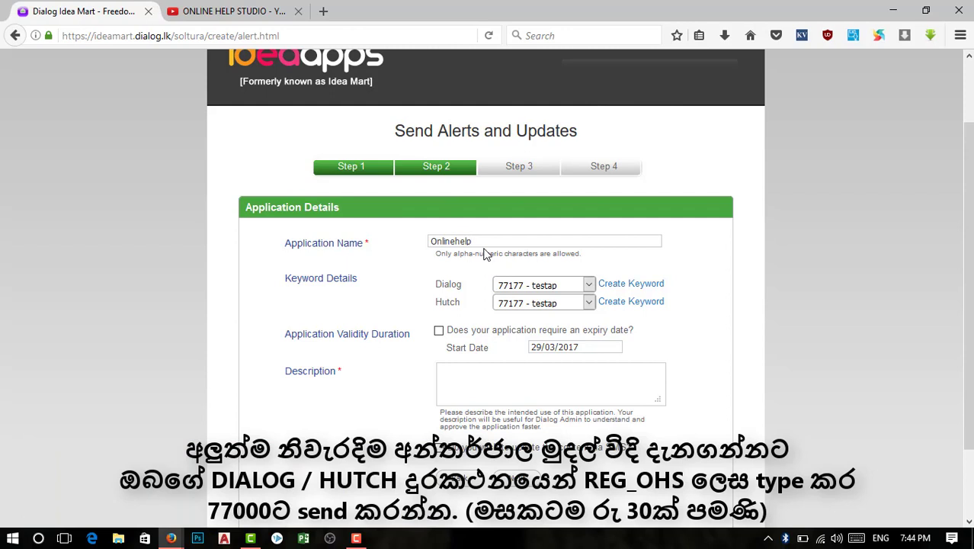
- Create the Dialog keyword "OHS" on short code 77000 and return to the application details
{"action": "left_click", "coordinate": [588, 287]}
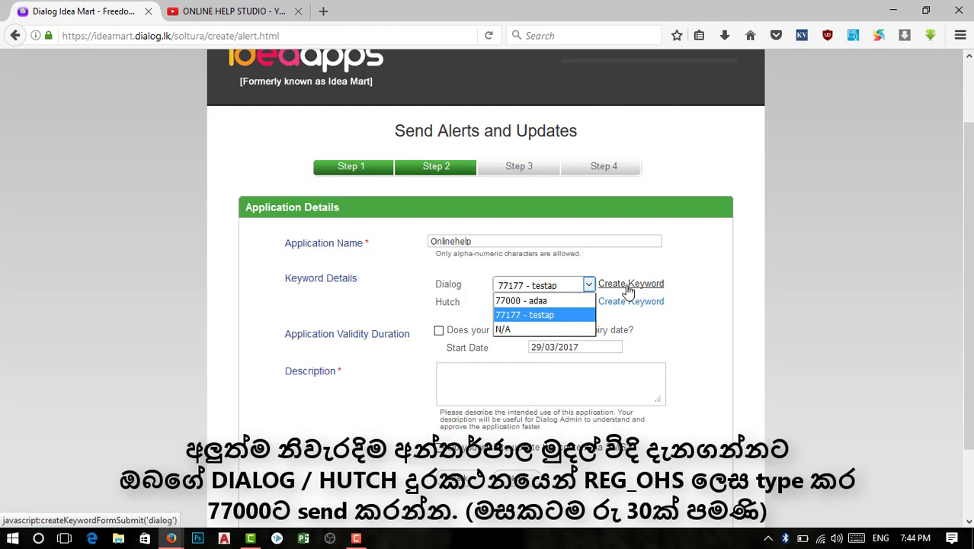
{"action": "left_click", "coordinate": [573, 286]}
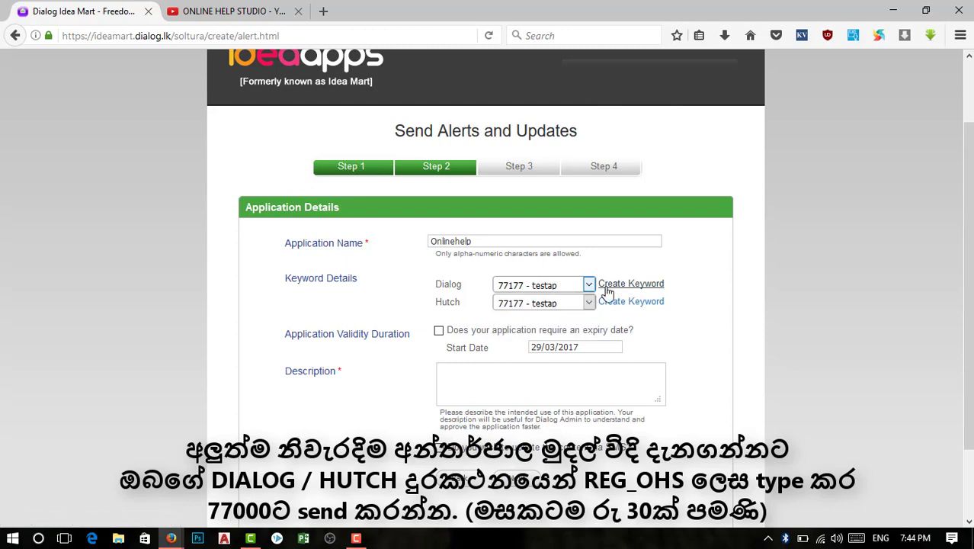
{"action": "left_click", "coordinate": [616, 286]}
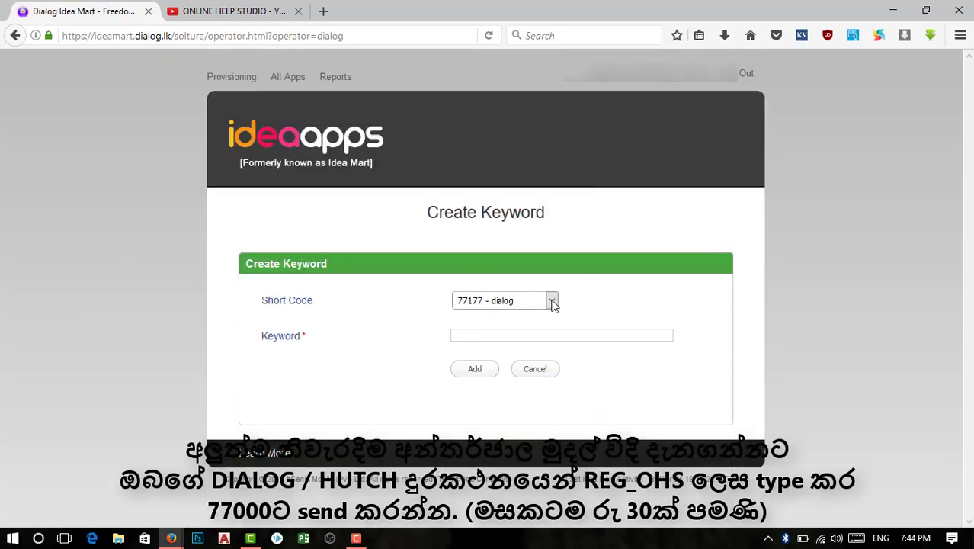
{"action": "left_click", "coordinate": [553, 301]}
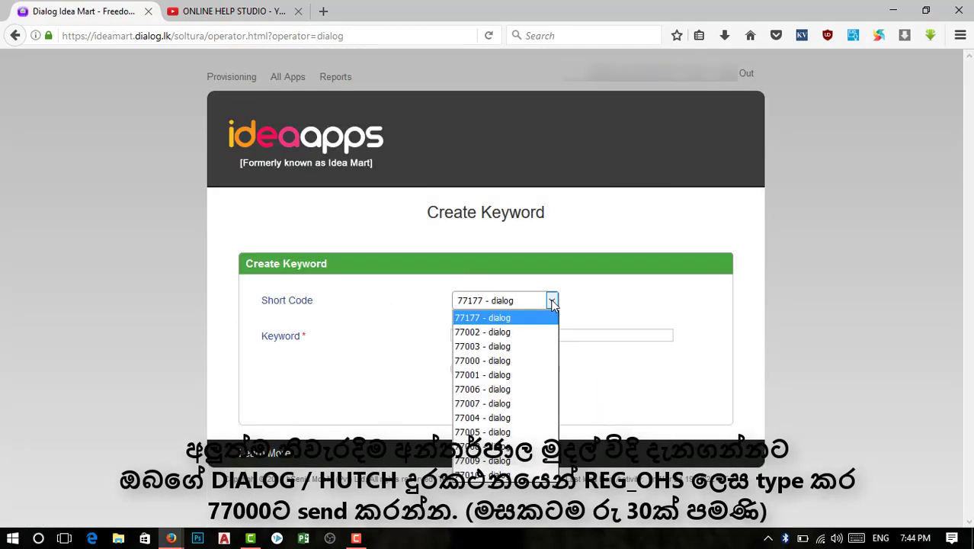
{"action": "left_click", "coordinate": [528, 361]}
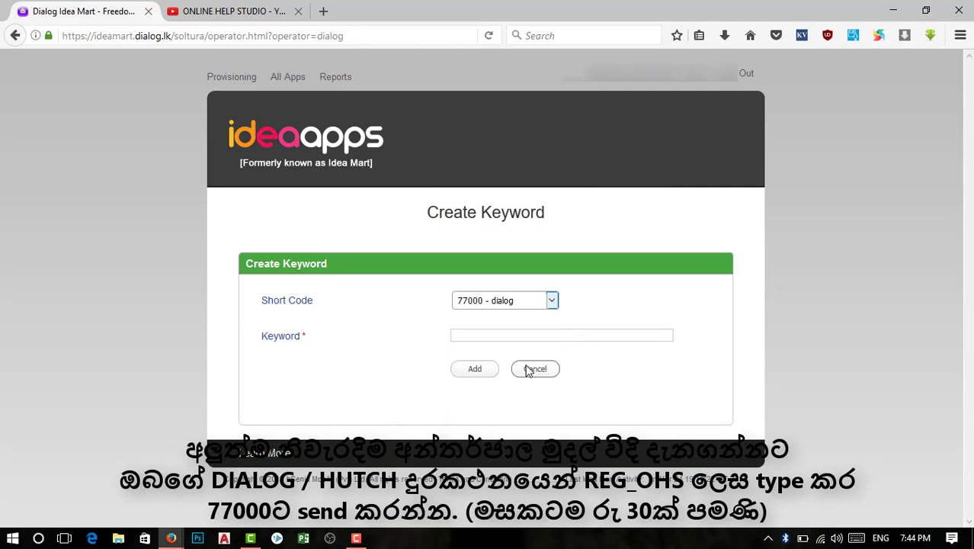
{"action": "left_click", "coordinate": [493, 336]}
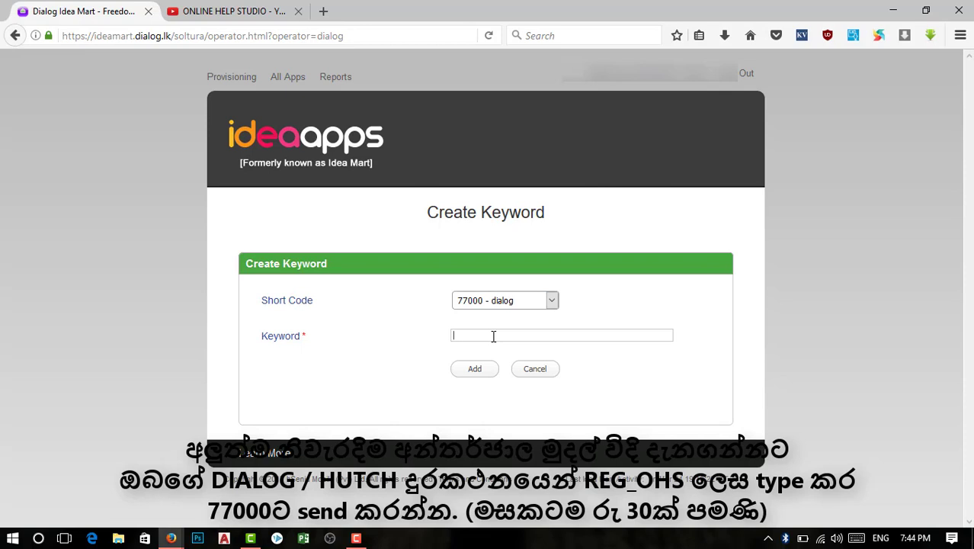
{"action": "type", "text": "OHS"}
{"action": "left_click", "coordinate": [472, 372]}
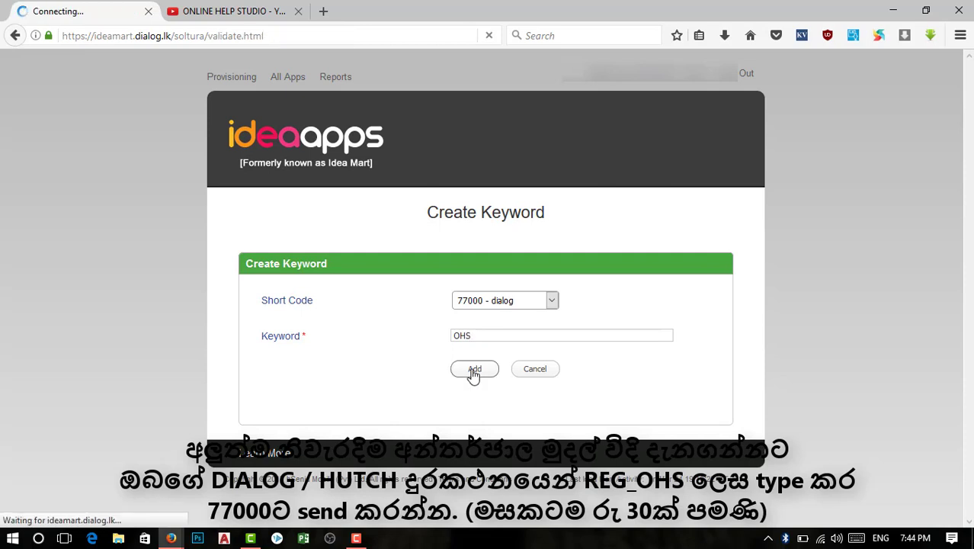
{"action": "left_click", "coordinate": [484, 237]}
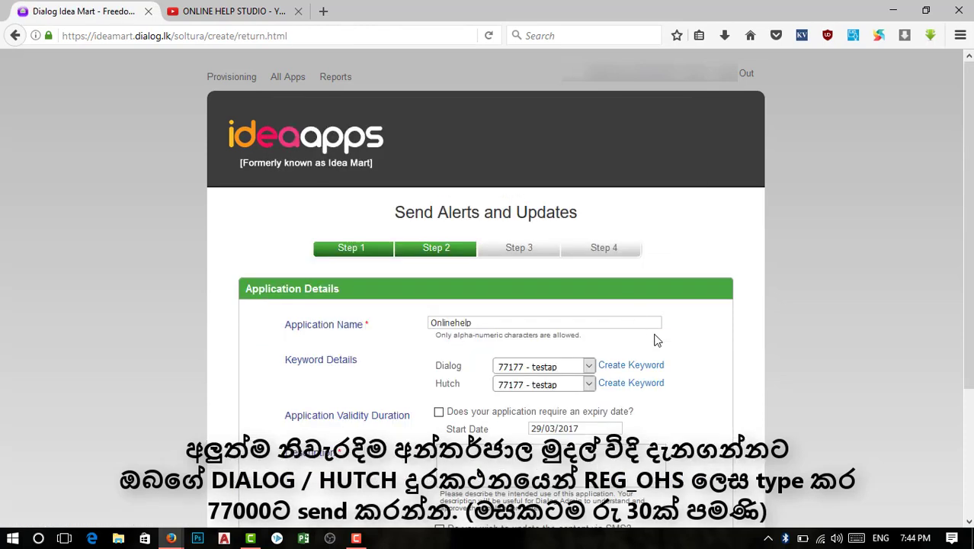
- Create the Hutch keyword "OHS" on short code 77000 and return to the application details
{"action": "left_click", "coordinate": [620, 384]}
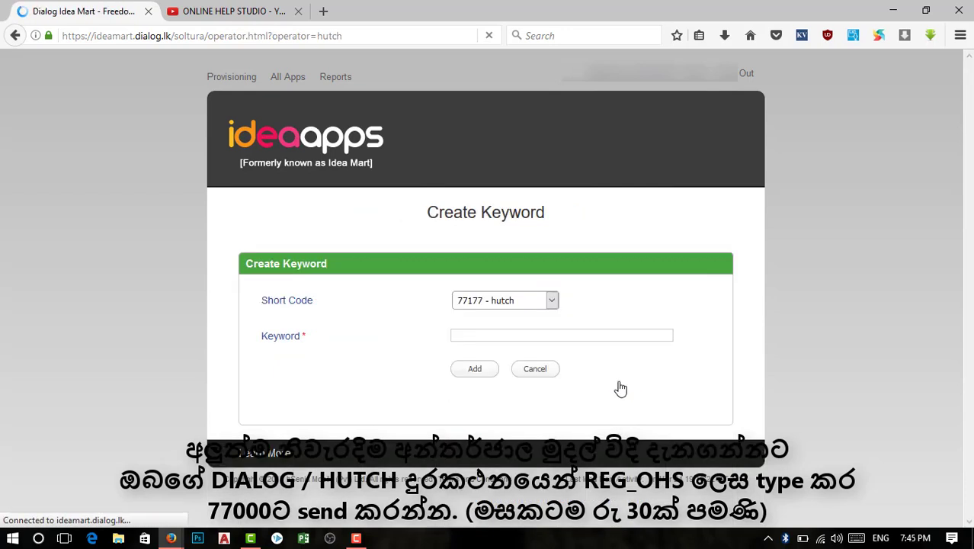
{"action": "left_click", "coordinate": [552, 302]}
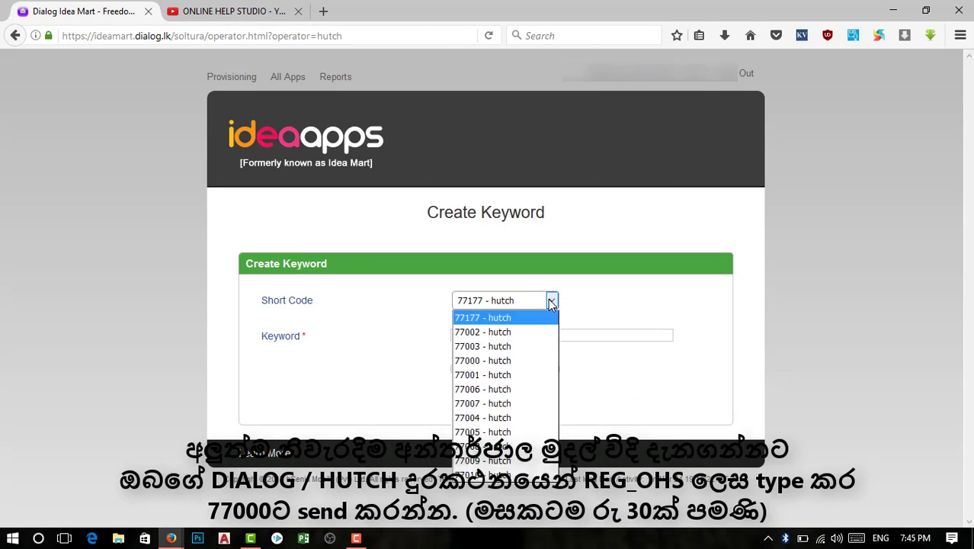
{"action": "left_click", "coordinate": [512, 366]}
{"action": "left_click", "coordinate": [492, 336]}
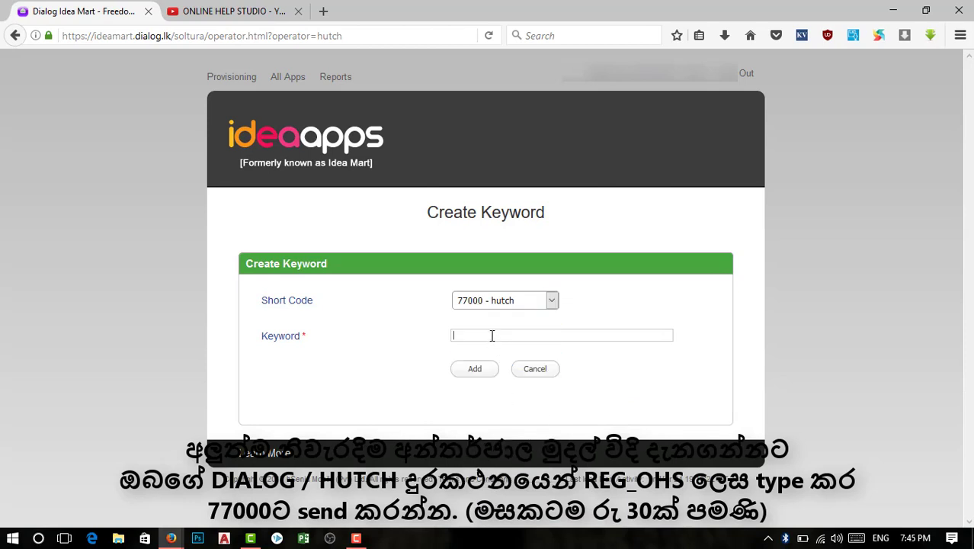
{"action": "type", "text": "OHS"}
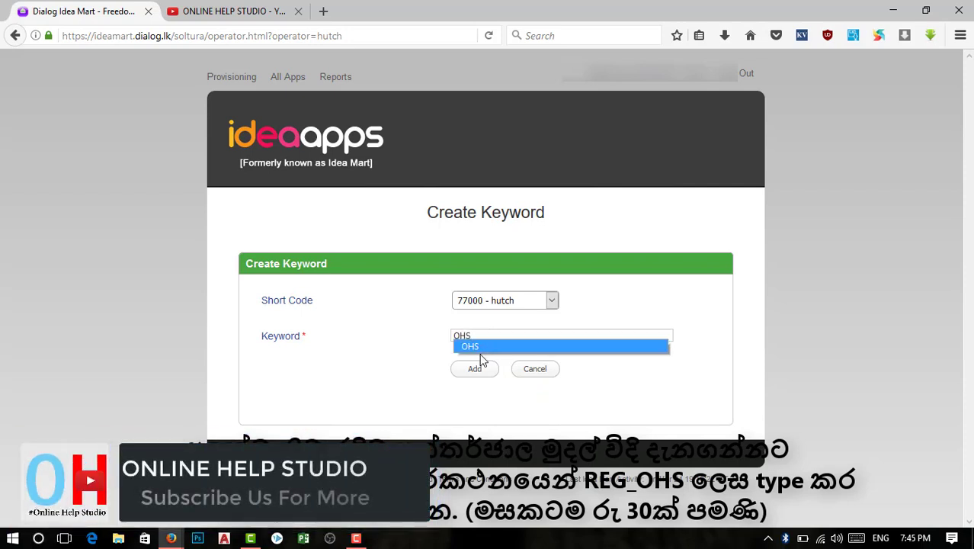
{"action": "left_click", "coordinate": [475, 368]}
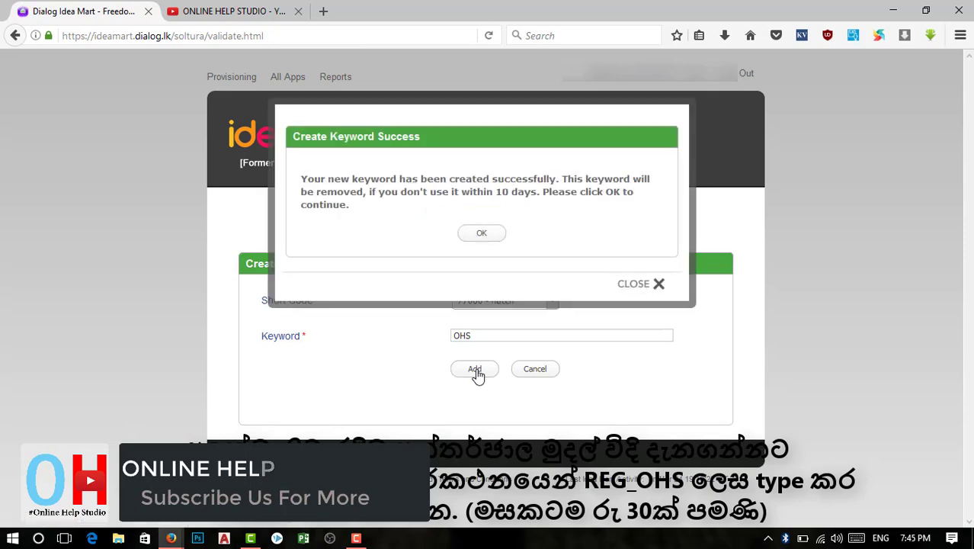
{"action": "left_click", "coordinate": [466, 238]}
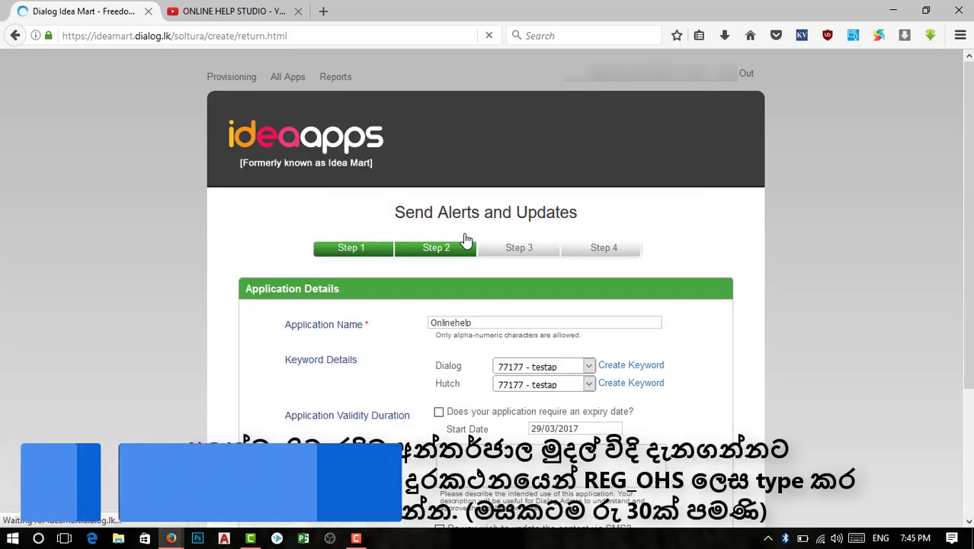
- Enter the application description "You can easily get the message when the ONLINE HELP STUDIO Youtube channel upload videos"
{"action": "scroll", "coordinate": [465, 237], "scroll_direction": "down", "scroll_amount": 4}
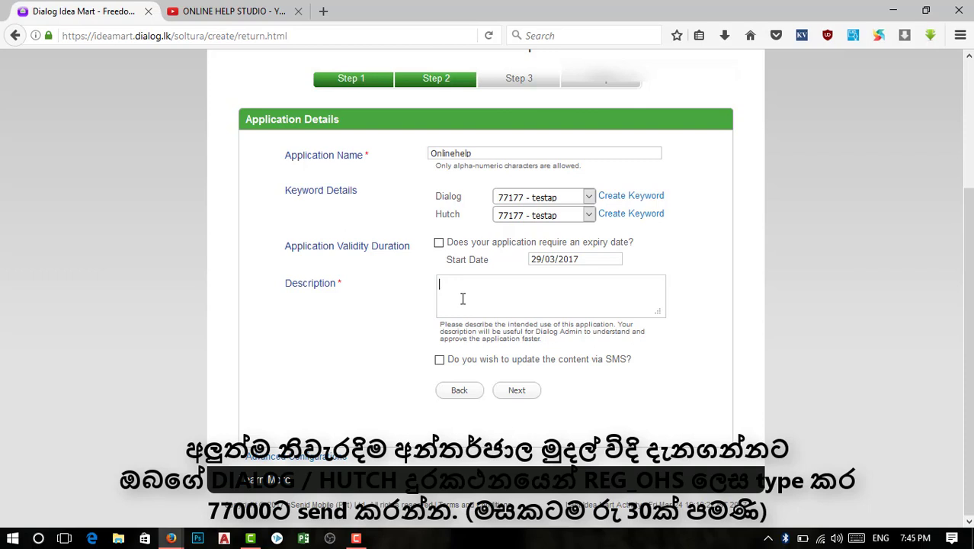
{"action": "type", "text": "his"}
{"action": "key", "text": "BackSpace"}
{"action": "key", "text": "BackSpace"}
{"action": "key", "text": "BackSpace"}
{"action": "type", "text": "You can easily get the message"}
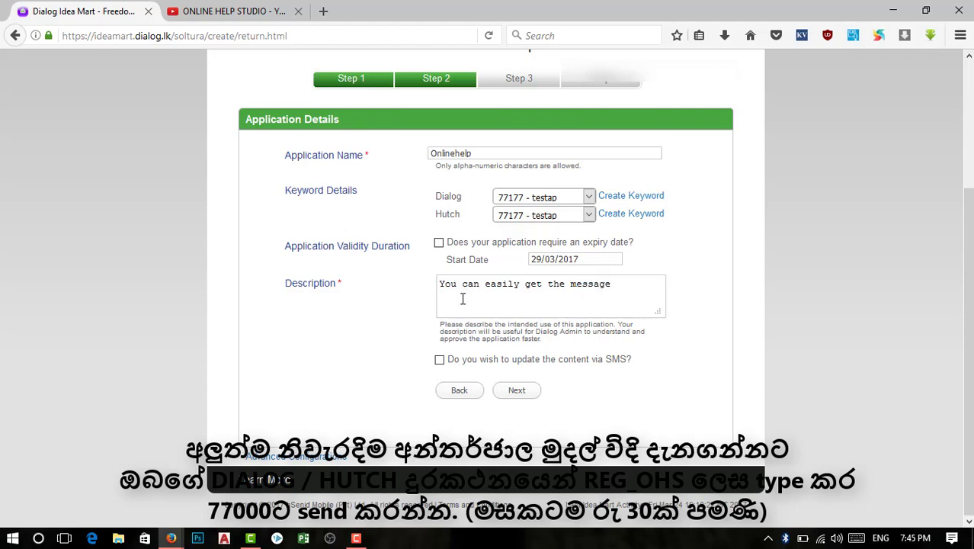
{"action": "type", "text": " when"}
{"action": "type", "text": " the"}
{"action": "type", "text": " ONLI"}
{"action": "type", "text": "NE"}
{"action": "type", "text": " HEL"}
{"action": "type", "text": "P STUD"}
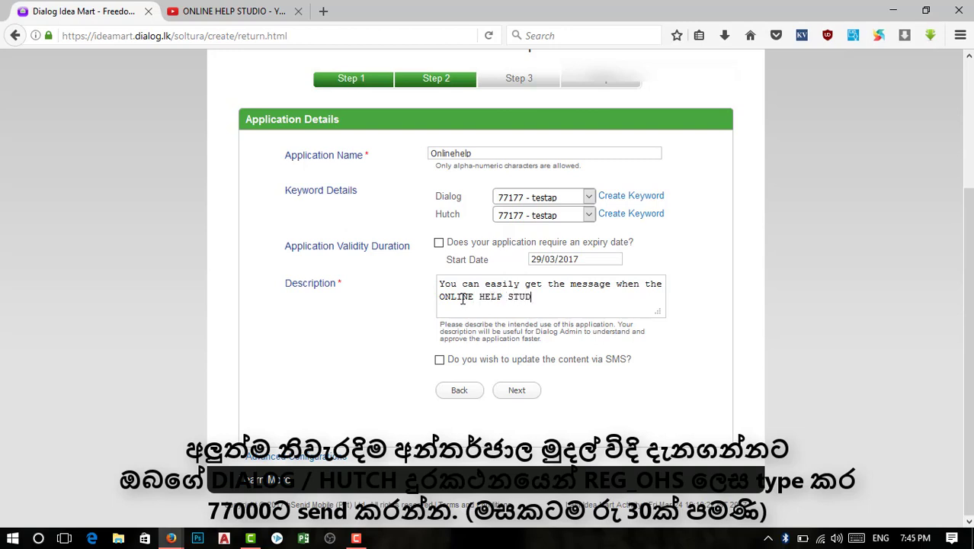
{"action": "type", "text": "IO Youtube channel"}
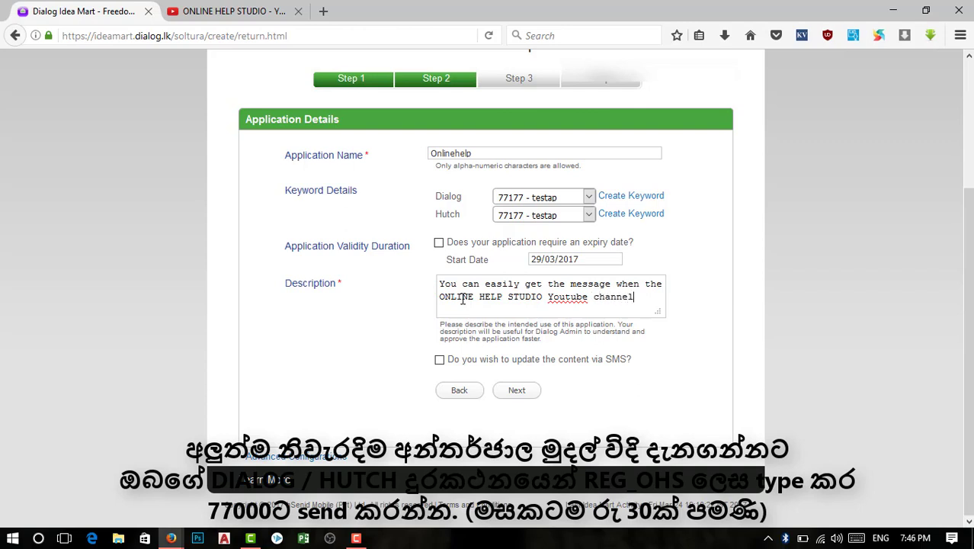
{"action": "type", "text": " upload"}
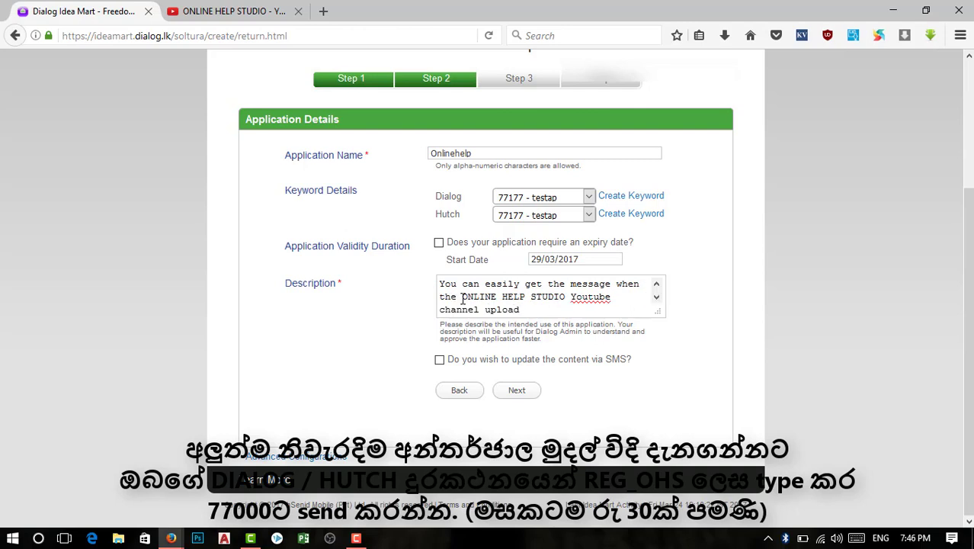
{"action": "type", "text": " videos"}
- Enable updating the content via SMS and open the application's advanced configurations
{"action": "left_click", "coordinate": [440, 361]}
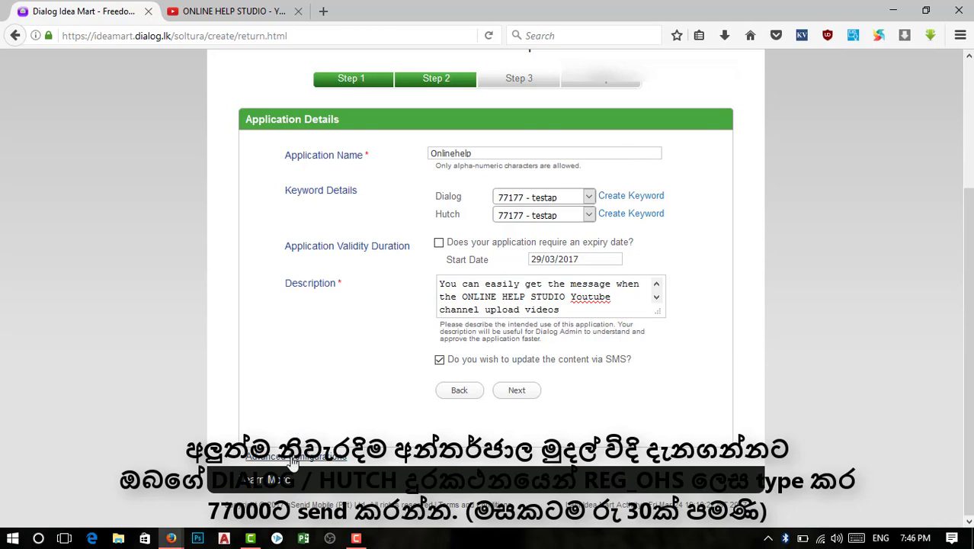
{"action": "left_click", "coordinate": [293, 456]}
{"action": "scroll", "coordinate": [293, 461], "scroll_direction": "down", "scroll_amount": 5}
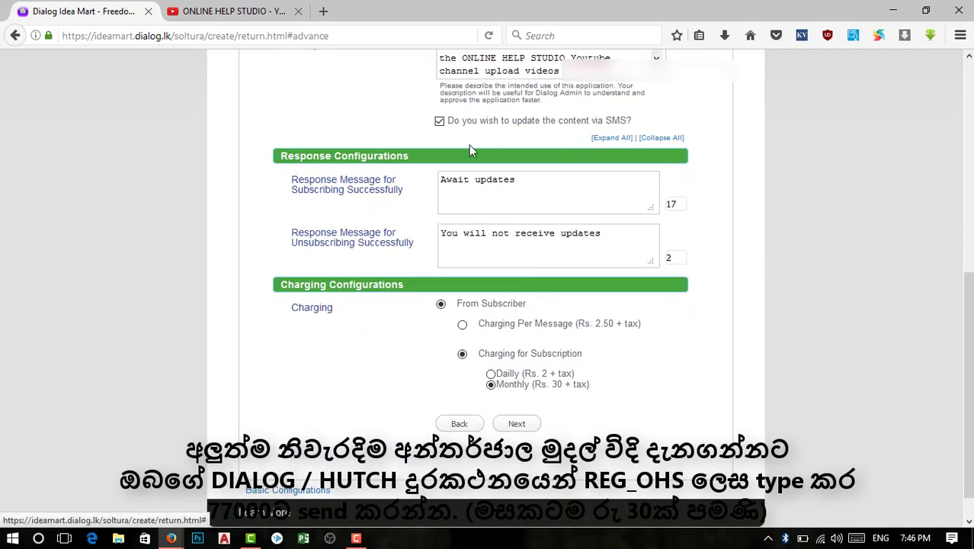
- Replace the response message for subscribing successfully with "Thank You, Keep In Touch OHS"
{"action": "left_click_drag", "start_coordinate": [540, 186], "coordinate": [410, 202]}
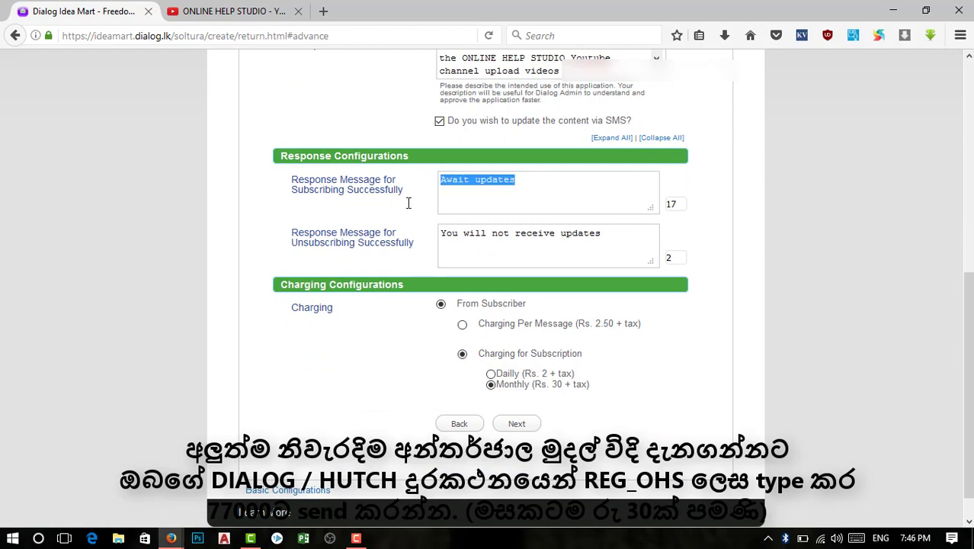
{"action": "key", "text": "BackSpace"}
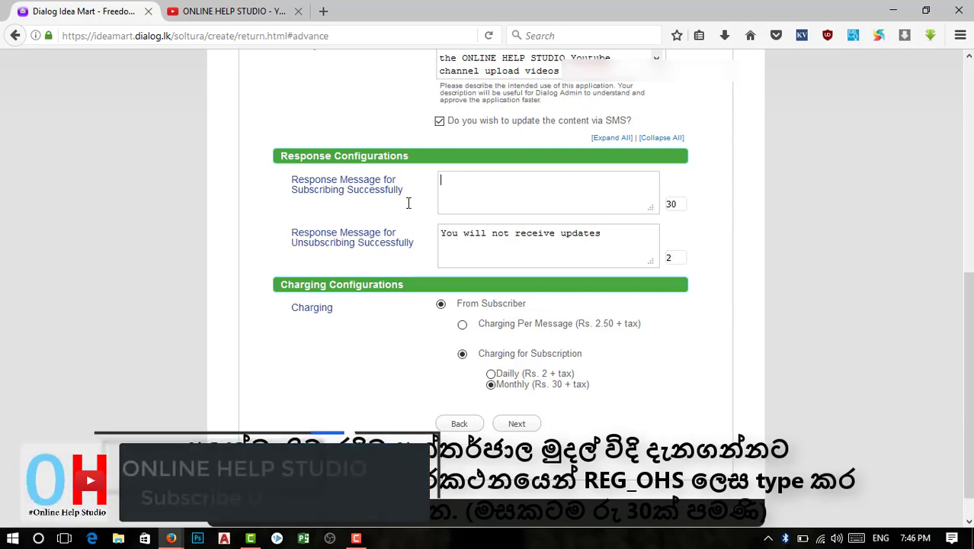
{"action": "type", "text": "Tha"}
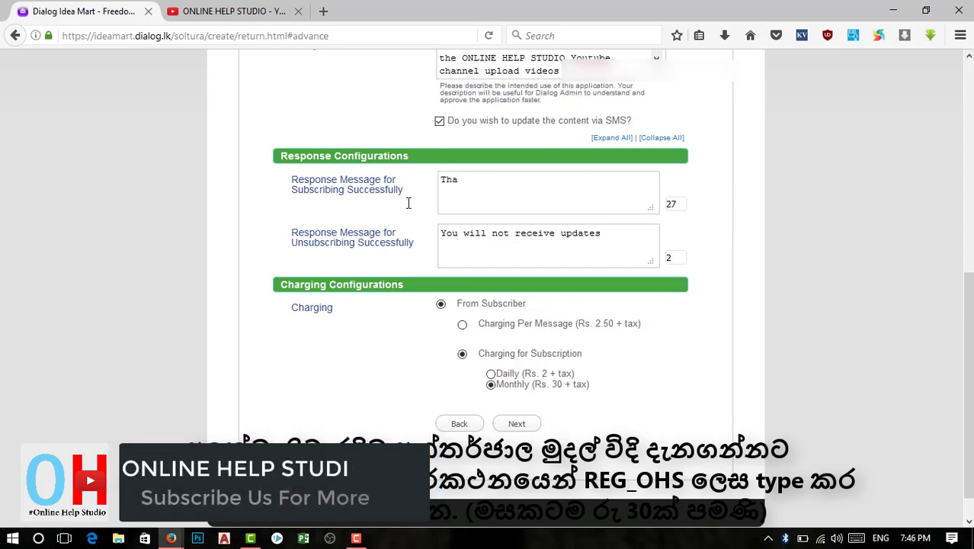
{"action": "type", "text": "nk "}
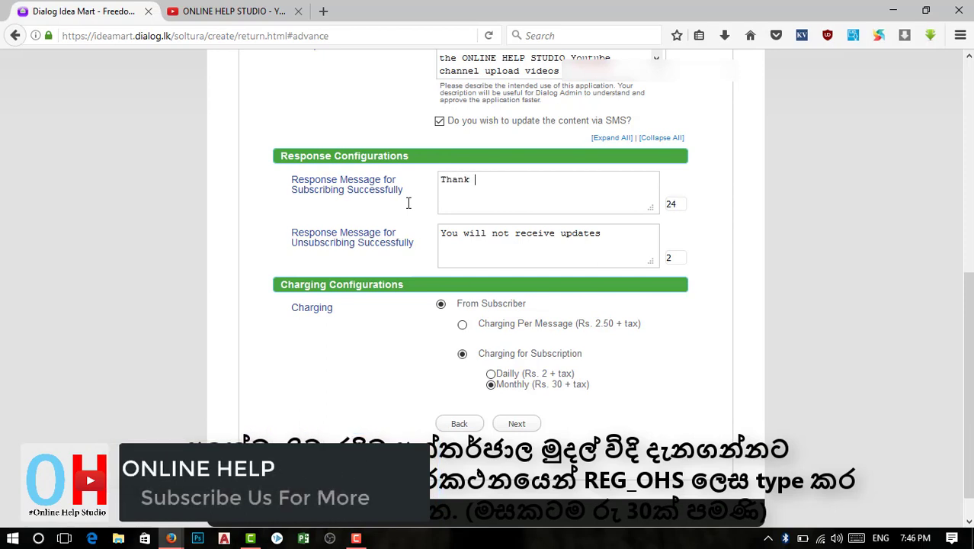
{"action": "type", "text": "Yo"}
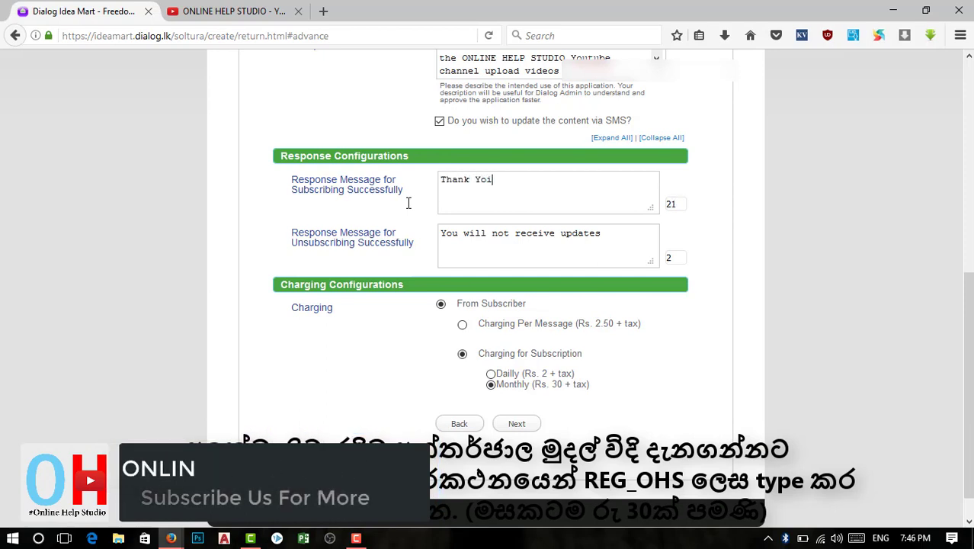
{"action": "type", "text": "u"}
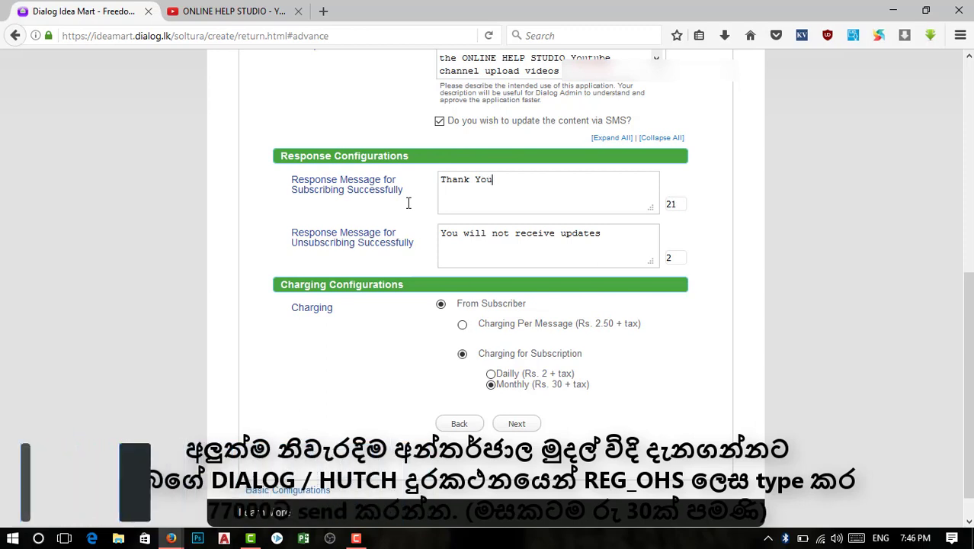
{"action": "type", "text": ", Ke"}
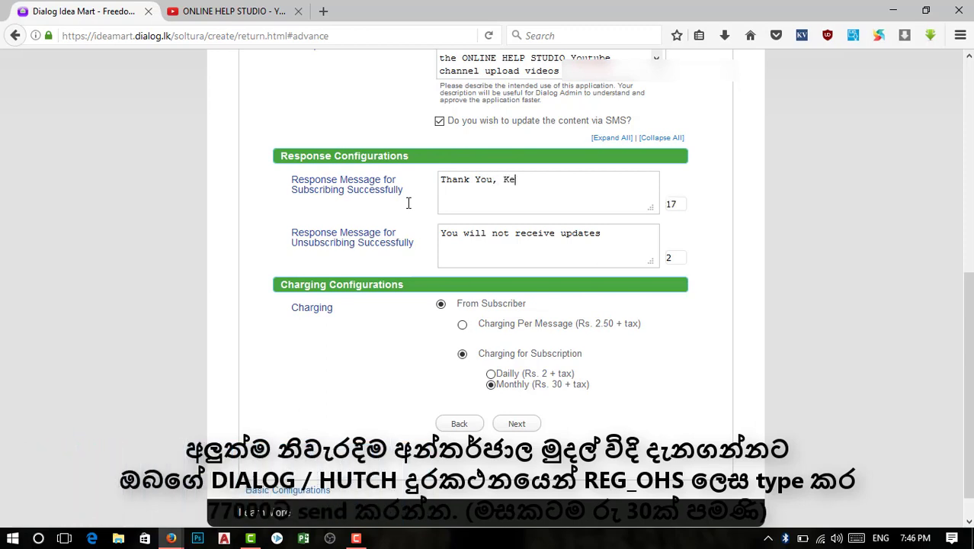
{"action": "type", "text": "ep In Touch OH"}
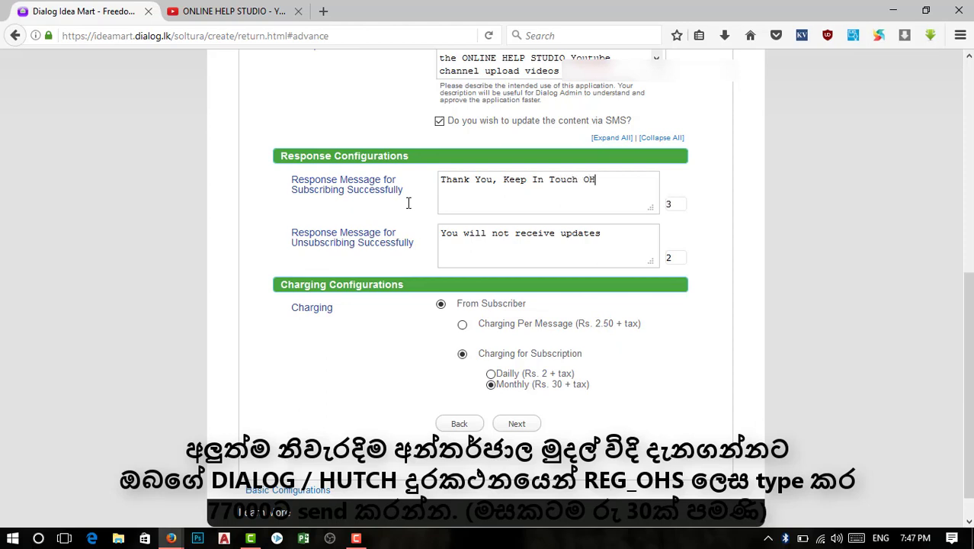
{"action": "type", "text": "S"}
- Replace the response message for unsubscribing successfully with "Thank You. Come Again" and submit the application details
{"action": "left_click_drag", "start_coordinate": [599, 241], "coordinate": [431, 242]}
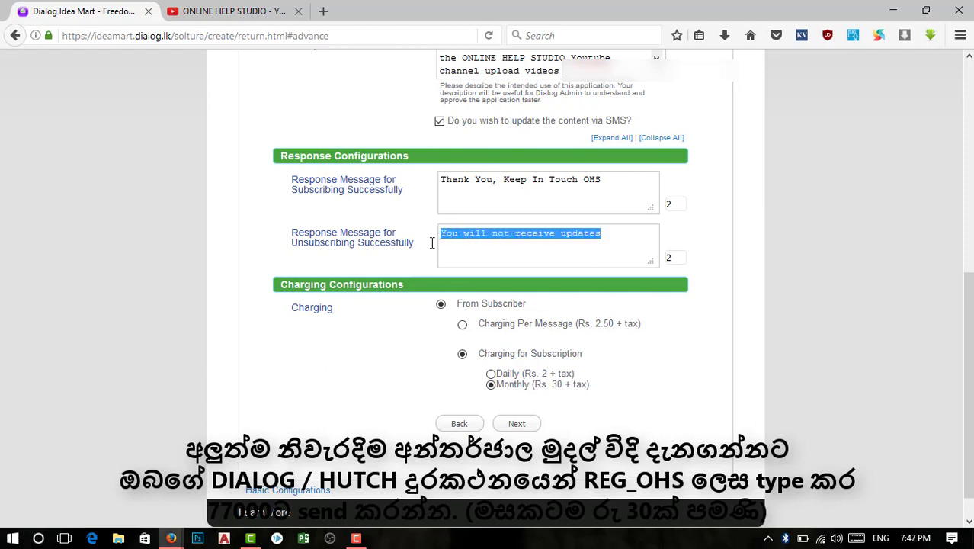
{"action": "type", "text": "Than"}
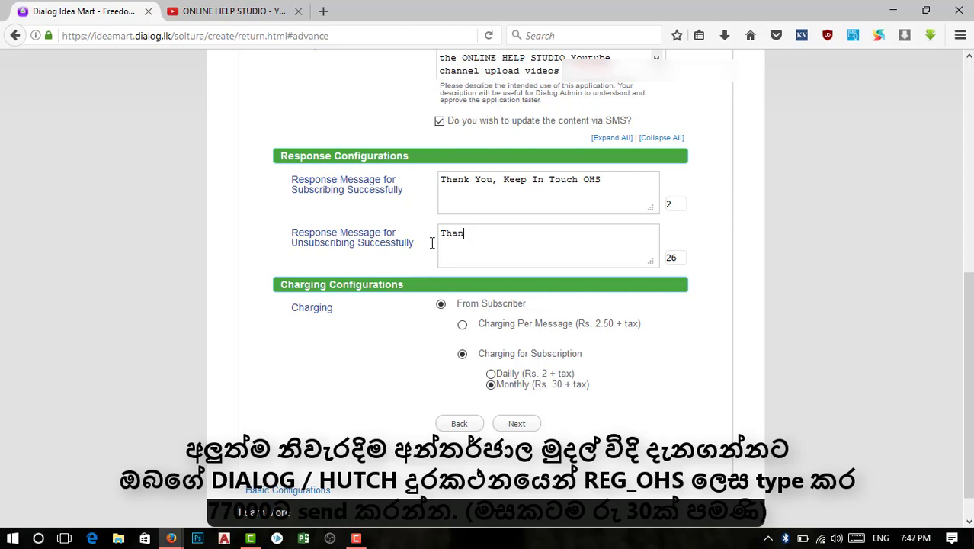
{"action": "type", "text": "k You"}
{"action": "type", "text": ". Com"}
{"action": "type", "text": "e Again"}
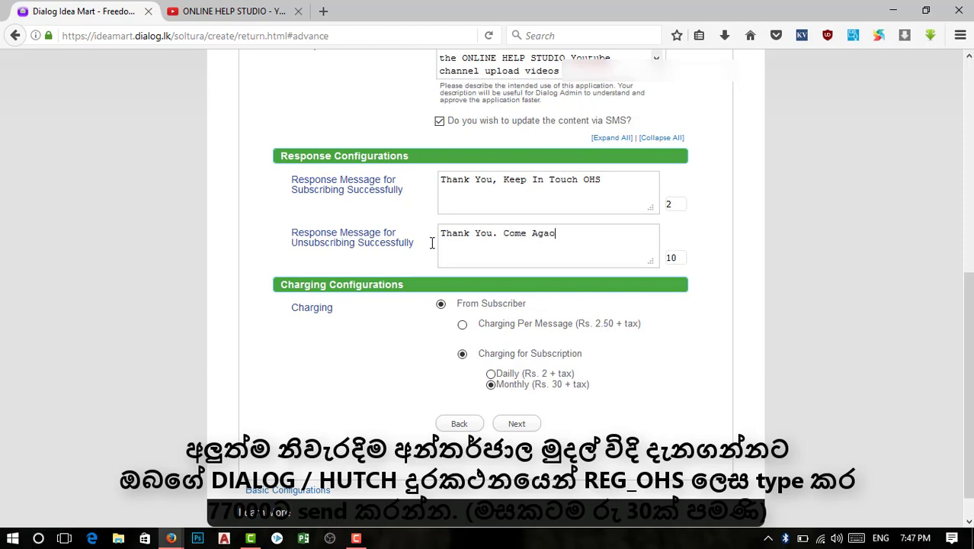
{"action": "key", "text": "BackSpace"}
{"action": "type", "text": "in"}
{"action": "scroll", "coordinate": [430, 243], "scroll_direction": "down", "scroll_amount": 1}
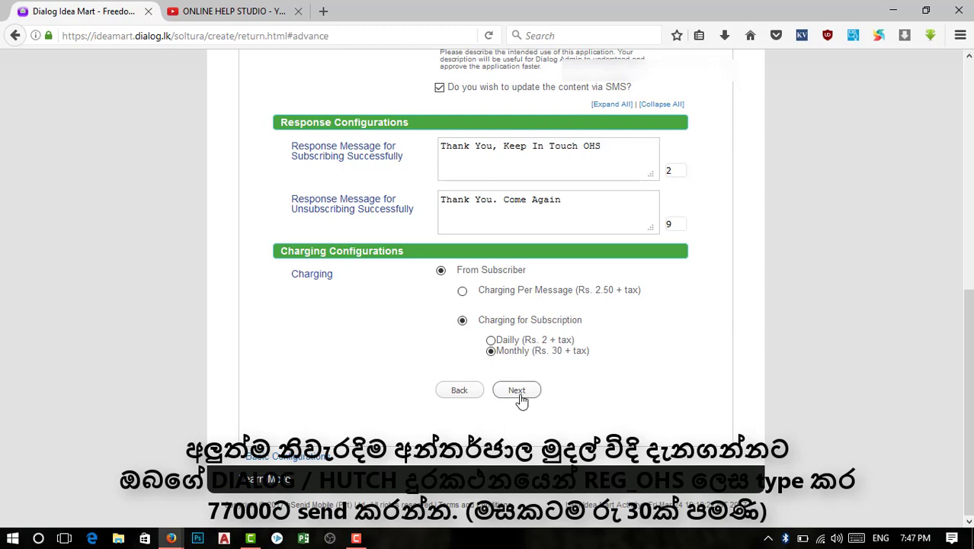
{"action": "scroll", "coordinate": [521, 400], "scroll_direction": "up", "scroll_amount": 4}
{"action": "scroll", "coordinate": [521, 400], "scroll_direction": "down", "scroll_amount": 4}
{"action": "scroll", "coordinate": [521, 400], "scroll_direction": "up", "scroll_amount": 1}
{"action": "left_click", "coordinate": [521, 400]}
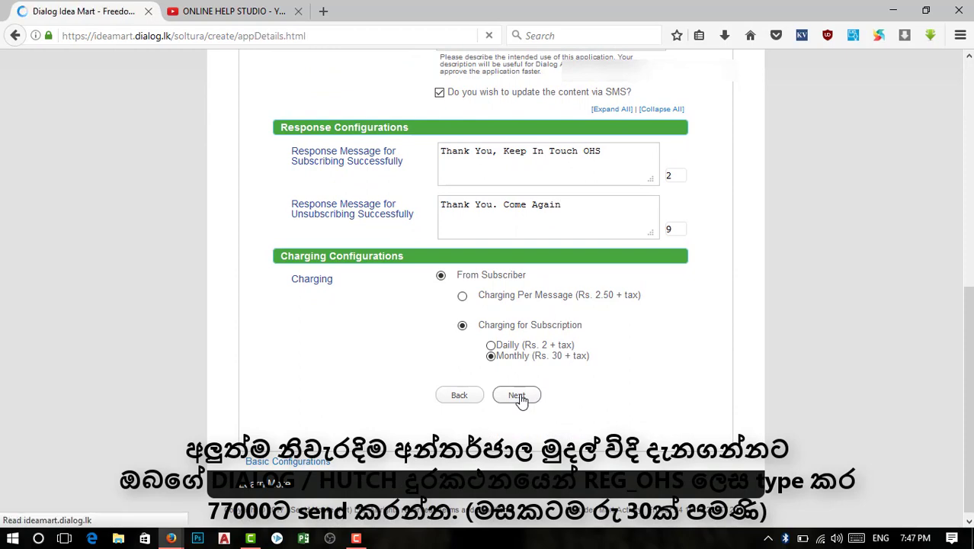
- Change the application name to "OnHelp" and resubmit the application details
{"action": "scroll", "coordinate": [521, 400], "scroll_direction": "down", "scroll_amount": 3}
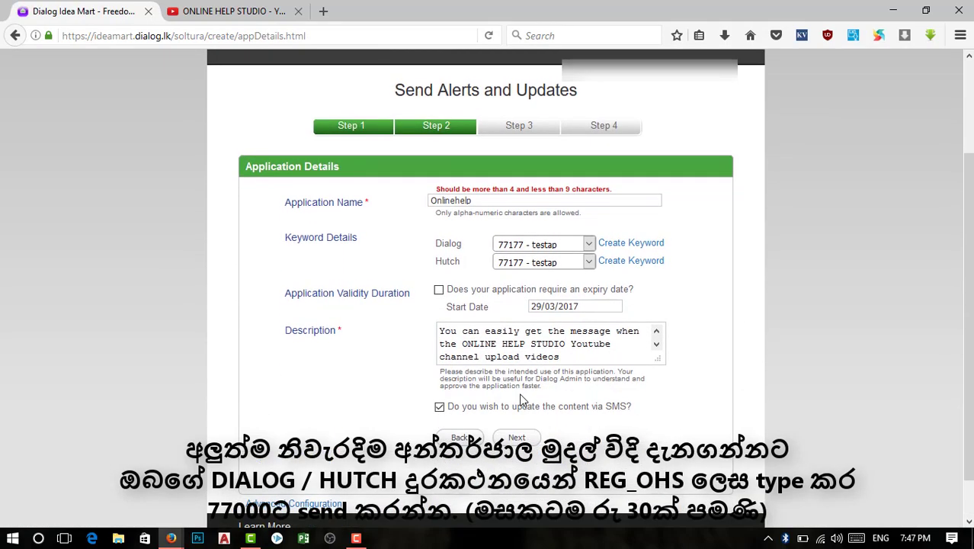
{"action": "left_click_drag", "start_coordinate": [474, 200], "coordinate": [342, 216]}
{"action": "type", "text": "O"}
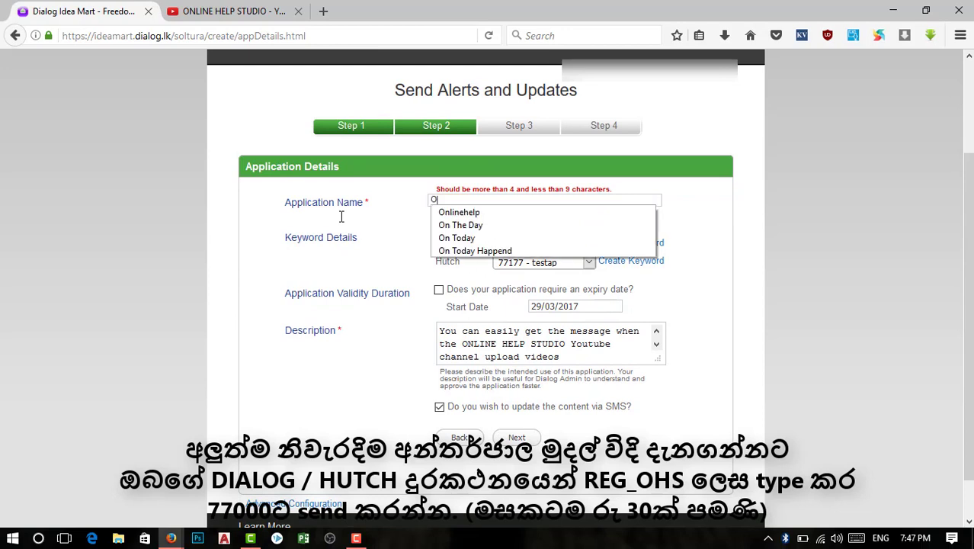
{"action": "type", "text": "nlin"}
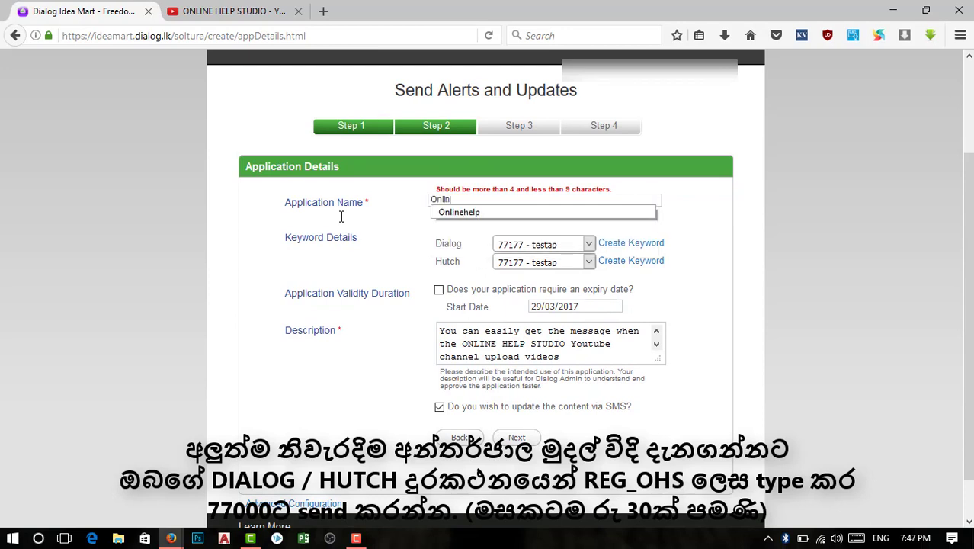
{"action": "key", "text": "BackSpace"}
{"action": "key", "text": "BackSpace"}
{"action": "key", "text": "BackSpace"}
{"action": "type", "text": "He"}
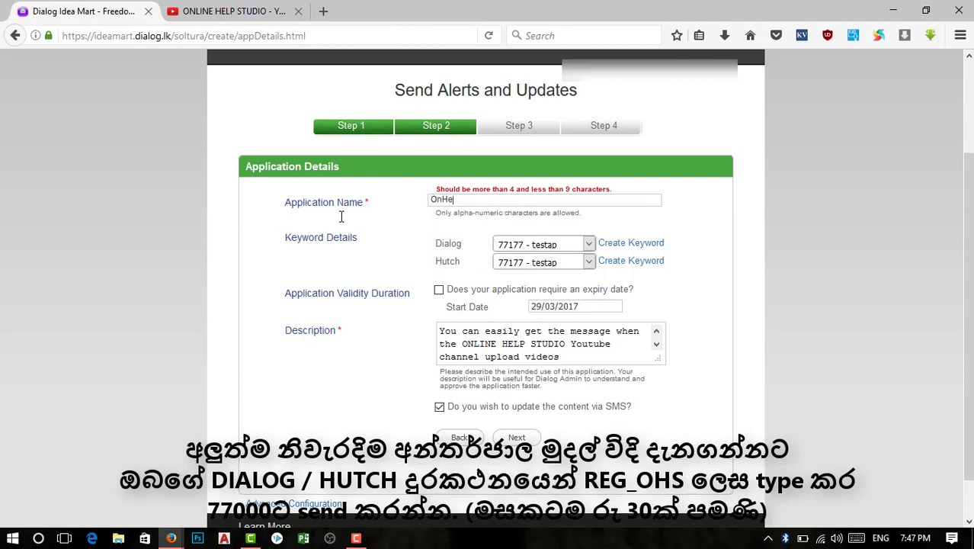
{"action": "type", "text": "lp"}
{"action": "scroll", "coordinate": [342, 217], "scroll_direction": "down", "scroll_amount": 1}
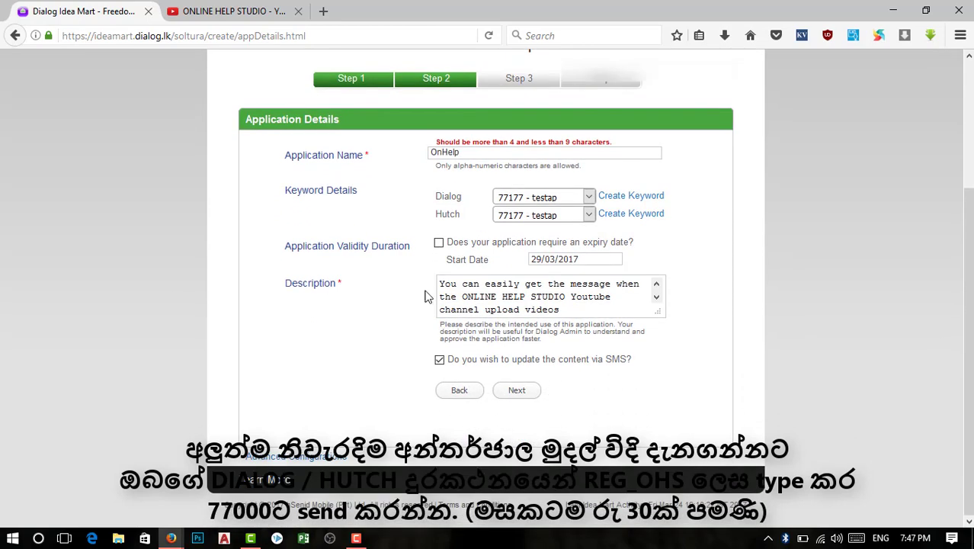
{"action": "left_click", "coordinate": [516, 392]}
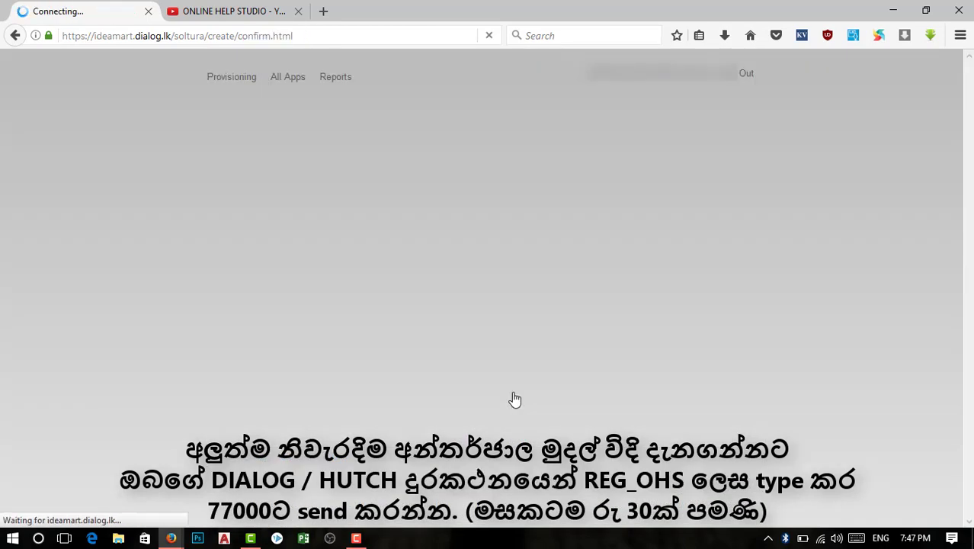
- Return to the application details, set both the Dialog and Hutch keywords to "77000 - ohs", and continue to verification
{"action": "scroll", "coordinate": [513, 394], "scroll_direction": "down", "scroll_amount": 5}
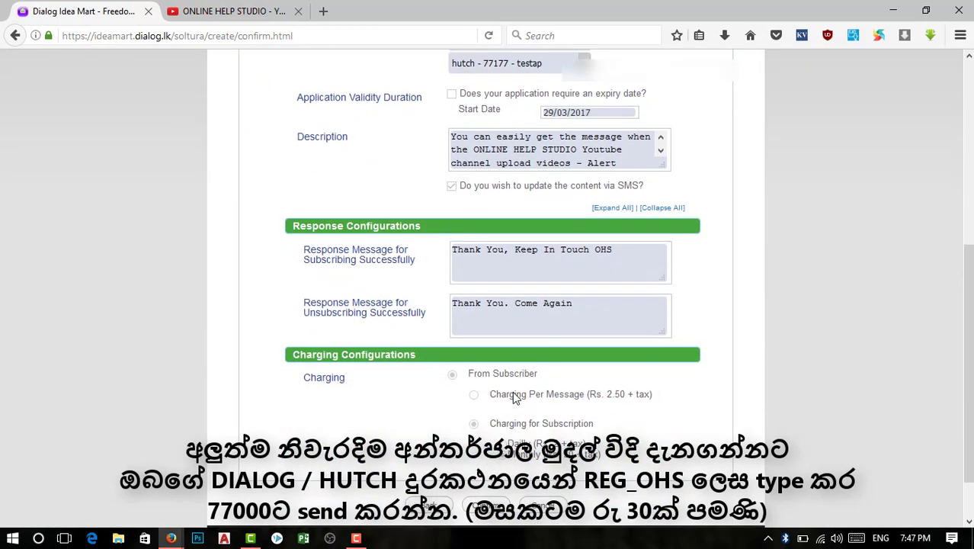
{"action": "scroll", "coordinate": [512, 391], "scroll_direction": "down", "scroll_amount": 1}
{"action": "scroll", "coordinate": [512, 391], "scroll_direction": "up", "scroll_amount": 4}
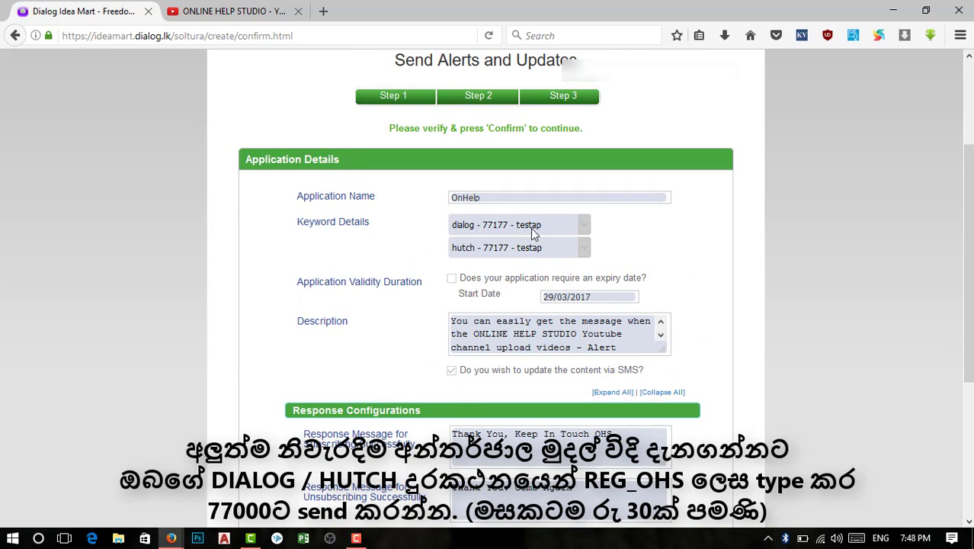
{"action": "left_click", "coordinate": [478, 96]}
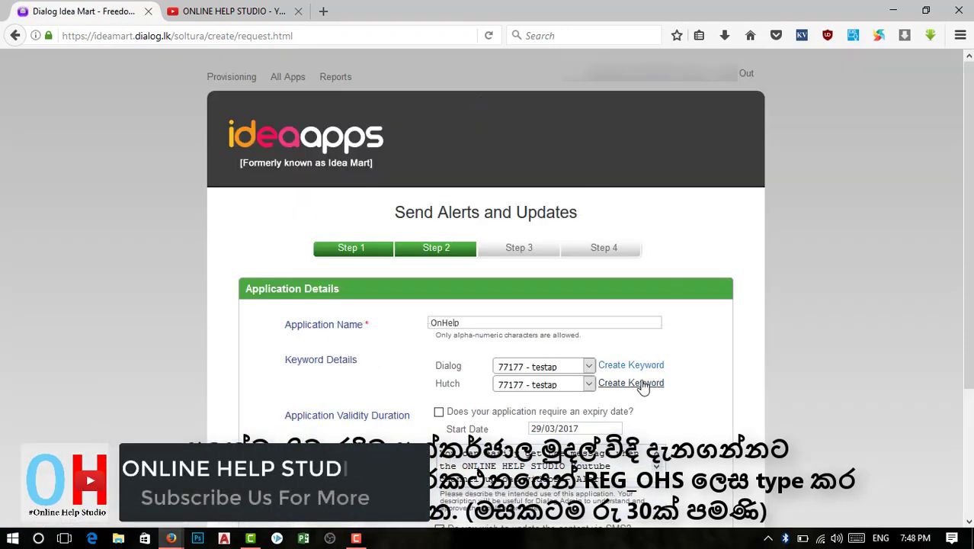
{"action": "left_click", "coordinate": [589, 366]}
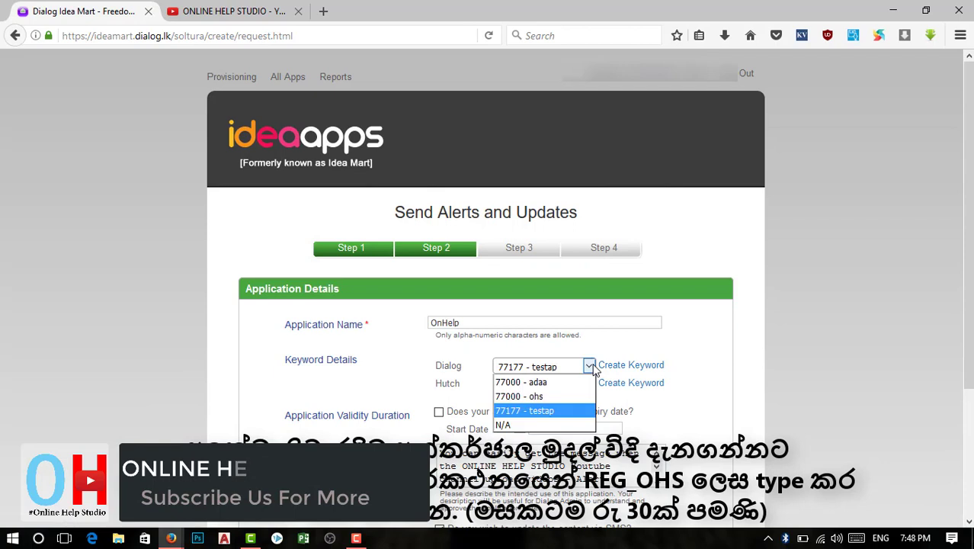
{"action": "left_click", "coordinate": [569, 397]}
{"action": "left_click", "coordinate": [589, 384]}
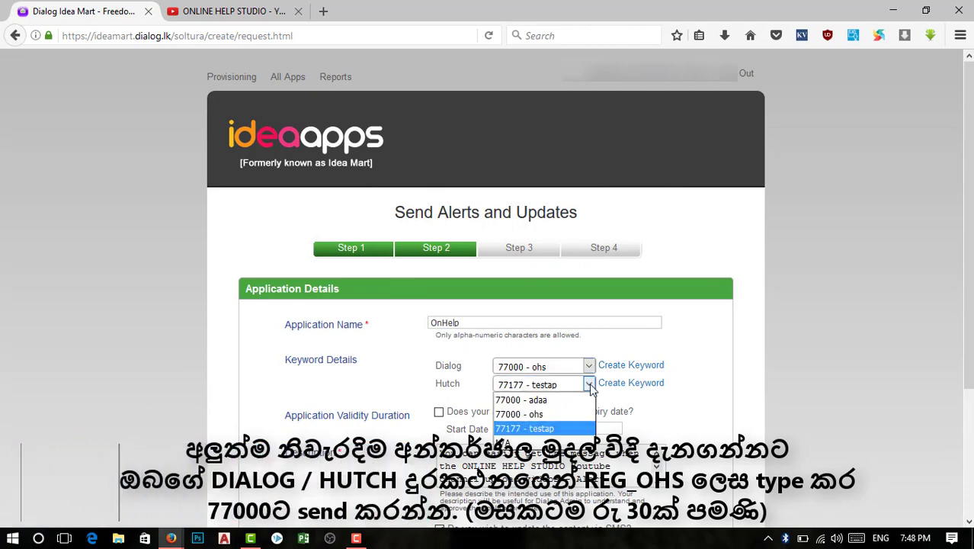
{"action": "left_click", "coordinate": [573, 412]}
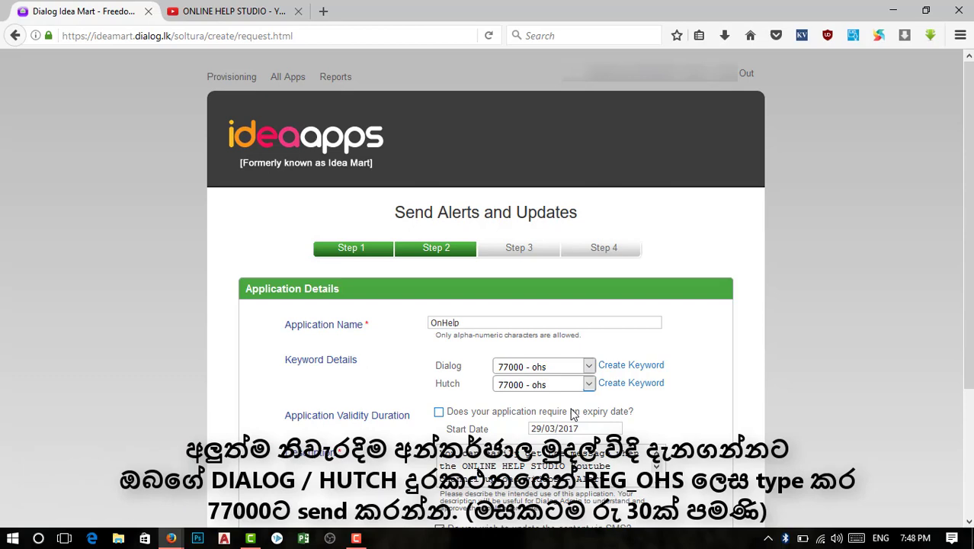
{"action": "scroll", "coordinate": [573, 412], "scroll_direction": "down", "scroll_amount": 3}
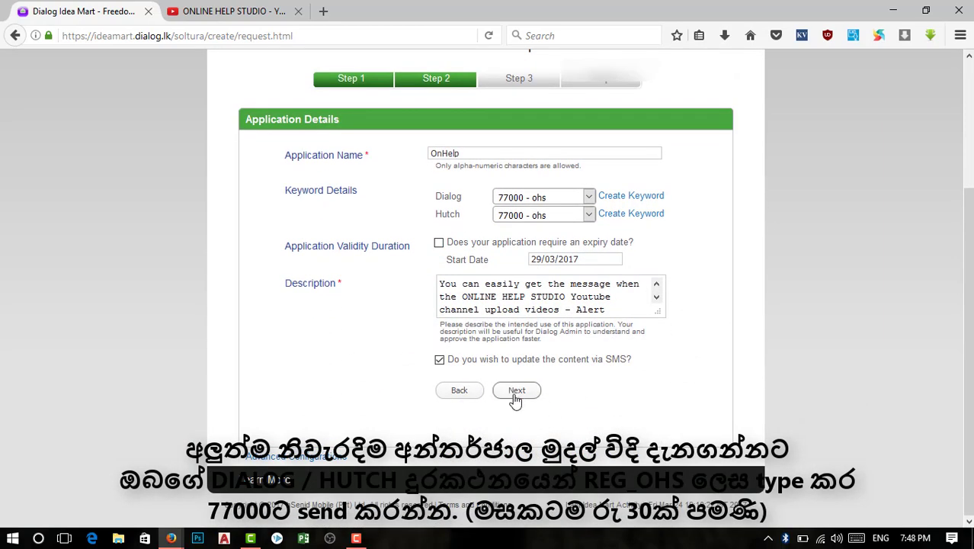
{"action": "left_click", "coordinate": [516, 396]}
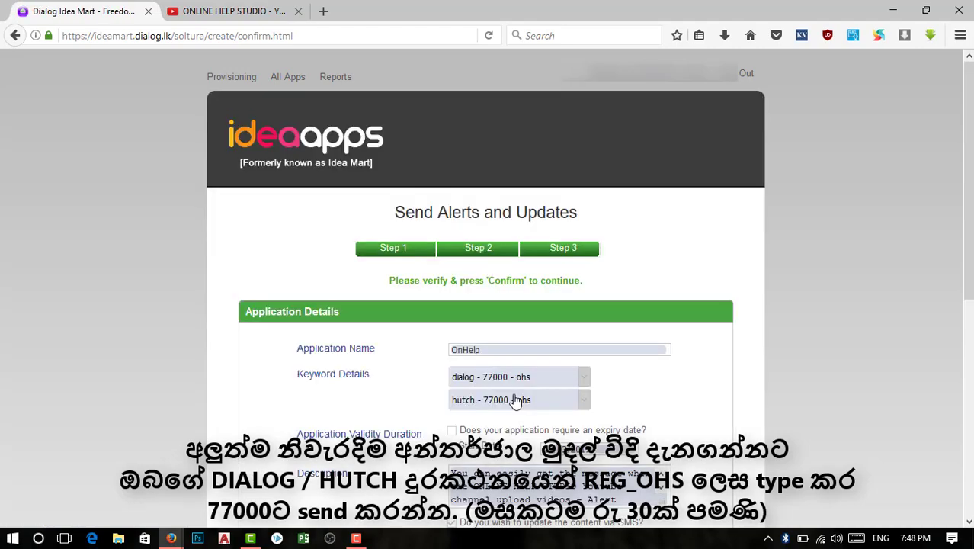
- Verify the OnHelp application's details, response messages and charging settings, and confirm its creation
{"action": "scroll", "coordinate": [516, 402], "scroll_direction": "down", "scroll_amount": 4}
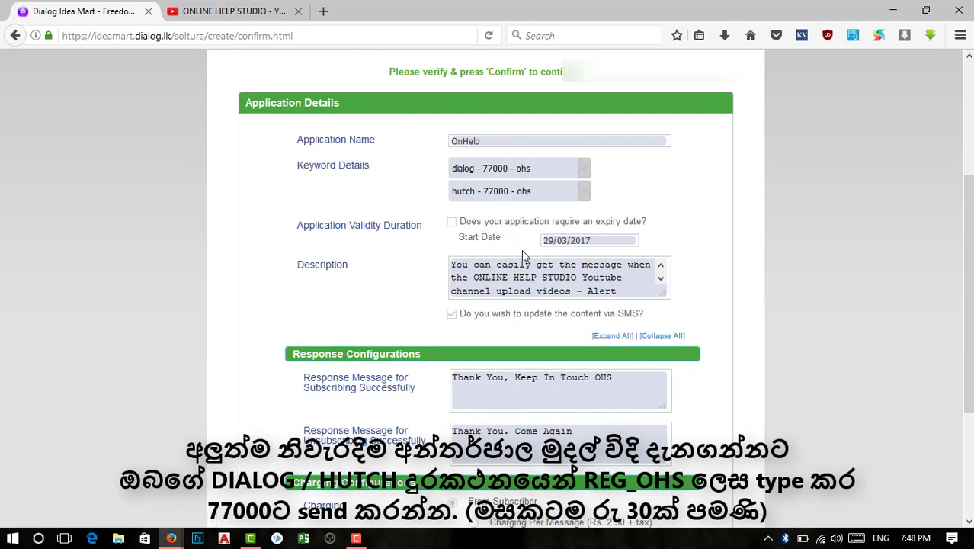
{"action": "scroll", "coordinate": [521, 249], "scroll_direction": "down", "scroll_amount": 3}
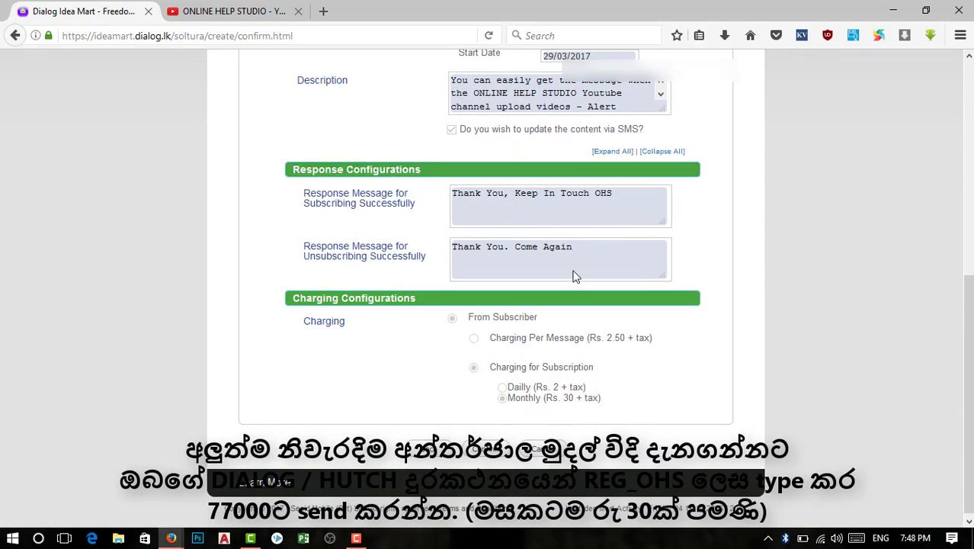
{"action": "scroll", "coordinate": [569, 281], "scroll_direction": "down", "scroll_amount": 1}
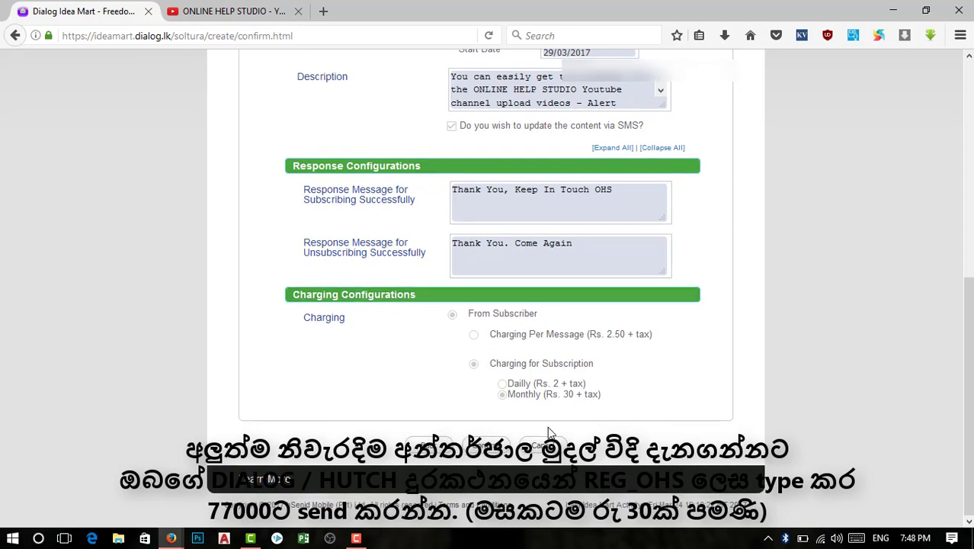
{"action": "left_click", "coordinate": [488, 445]}
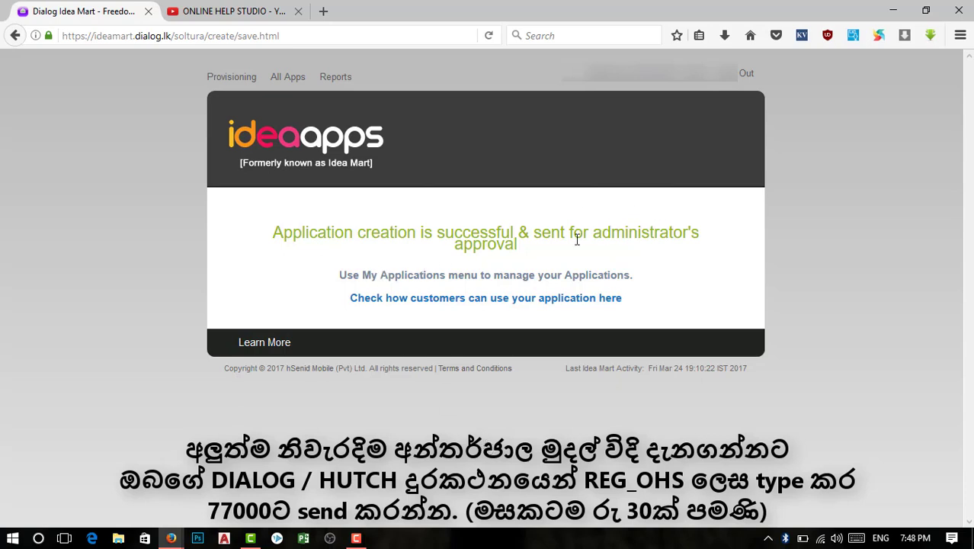
- Go to the list of own applications and view the OnHelp alert application's subscription summary
{"action": "left_click", "coordinate": [462, 280]}
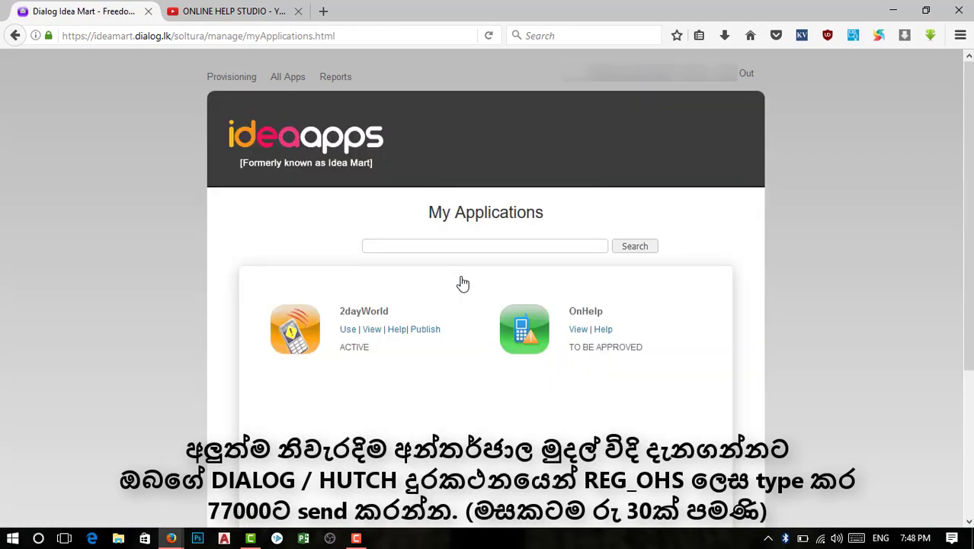
{"action": "scroll", "coordinate": [463, 282], "scroll_direction": "down", "scroll_amount": 1}
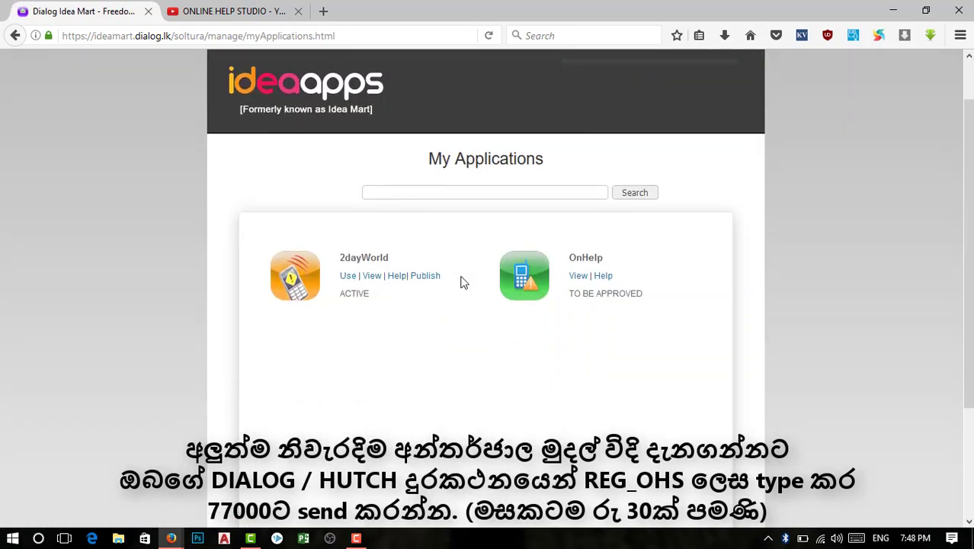
{"action": "left_click", "coordinate": [579, 278]}
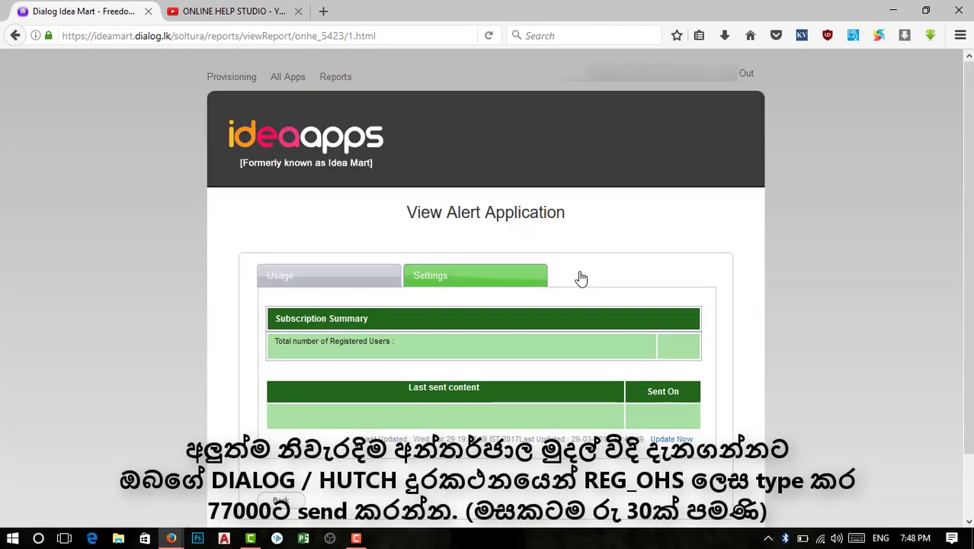
{"action": "scroll", "coordinate": [581, 278], "scroll_direction": "down", "scroll_amount": 2}
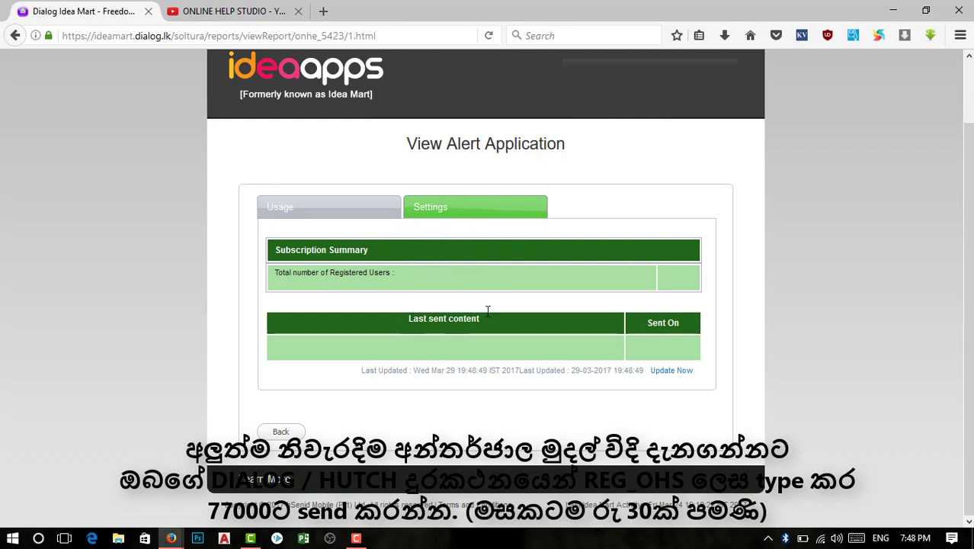
- Return to the list of own applications, view the OnHelp application's quick user guide, and close it again
{"action": "left_click", "coordinate": [22, 40]}
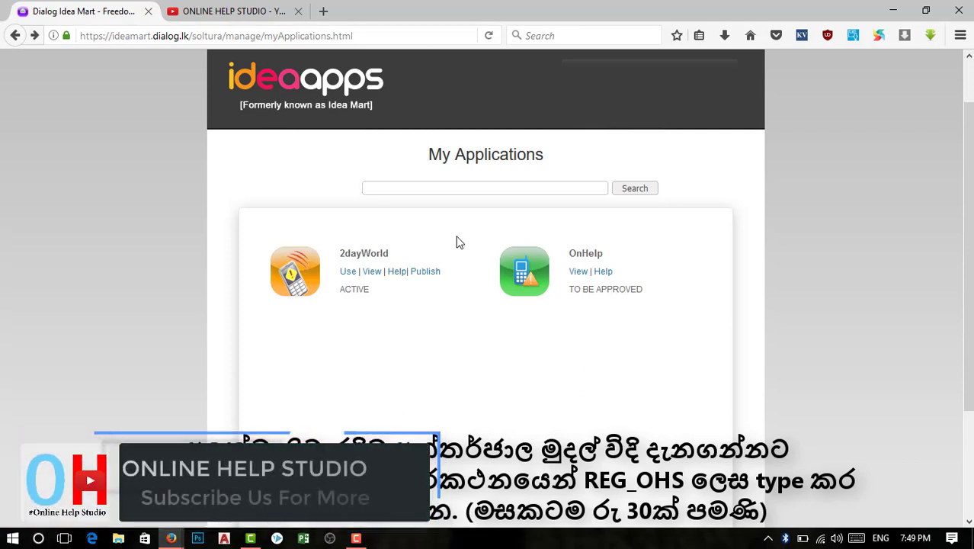
{"action": "left_click", "coordinate": [600, 272]}
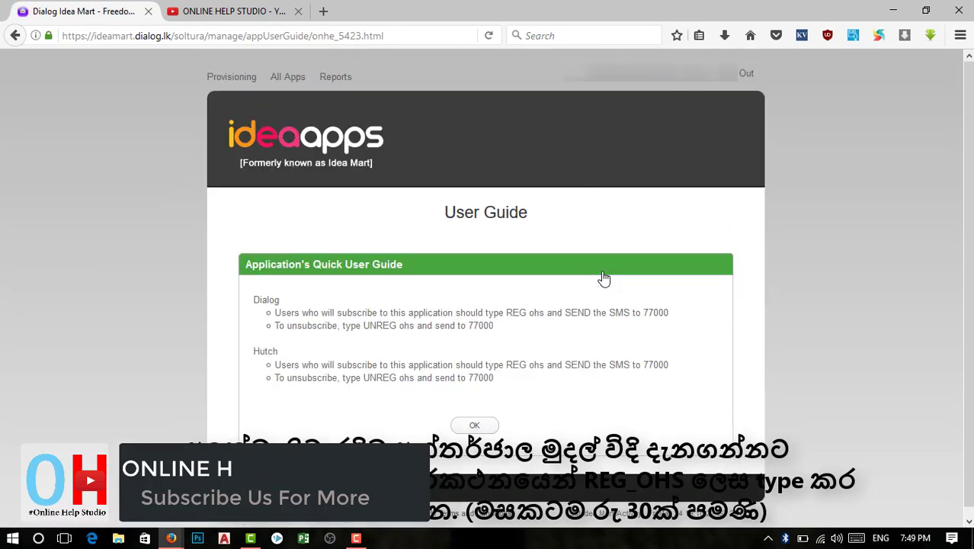
{"action": "scroll", "coordinate": [602, 274], "scroll_direction": "down", "scroll_amount": 1}
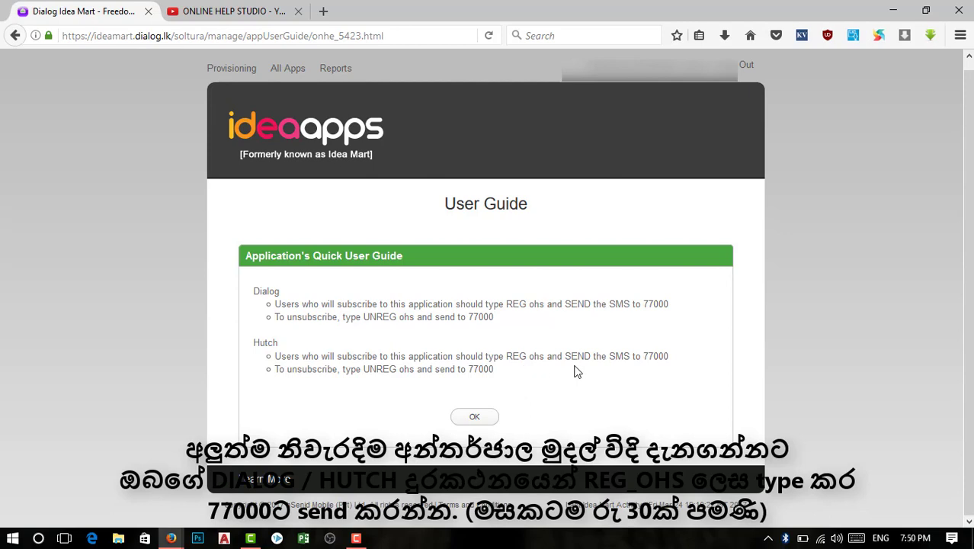
{"action": "left_click", "coordinate": [475, 418]}
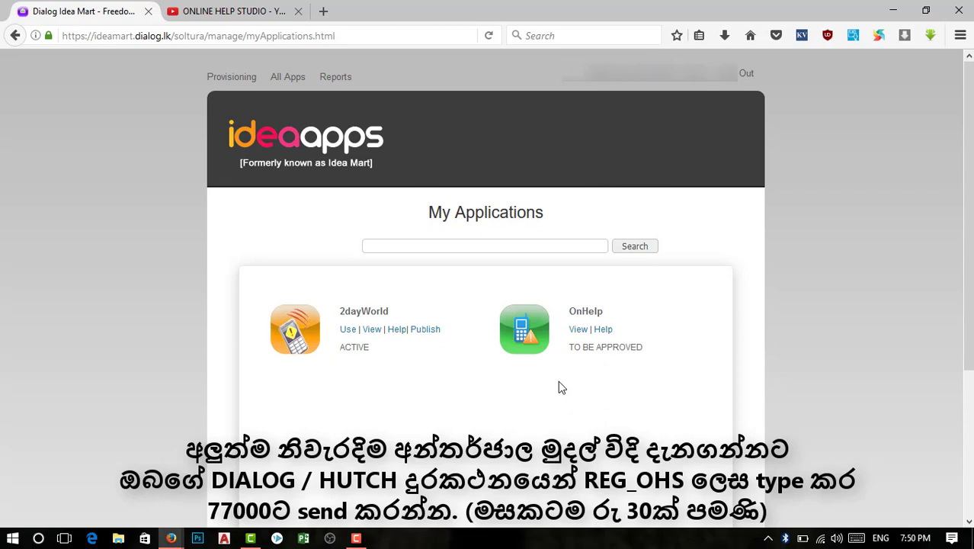
{"action": "scroll", "coordinate": [558, 383], "scroll_direction": "down", "scroll_amount": 1}
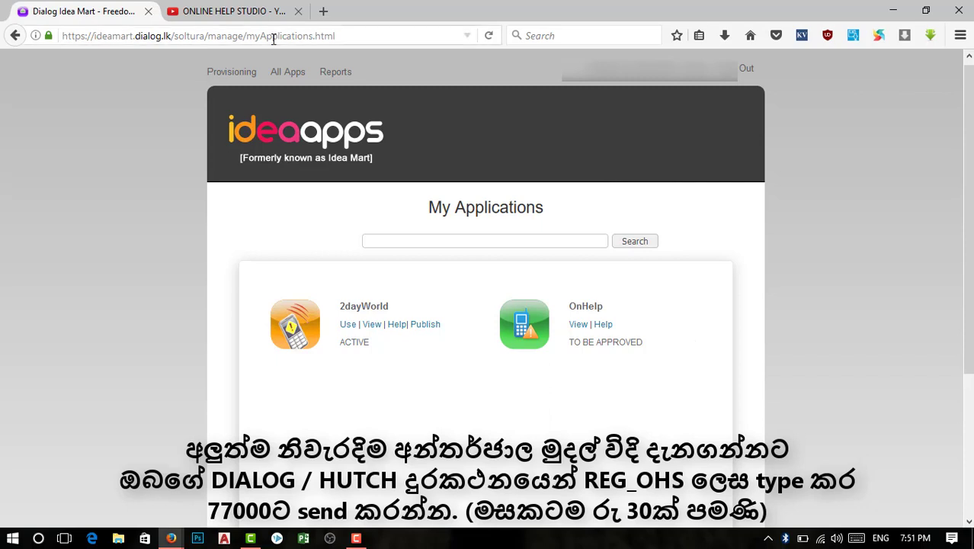
- Open a new browser tab and locate the ideamart.lk shortcut among the site thumbnails
{"action": "left_click", "coordinate": [323, 12]}
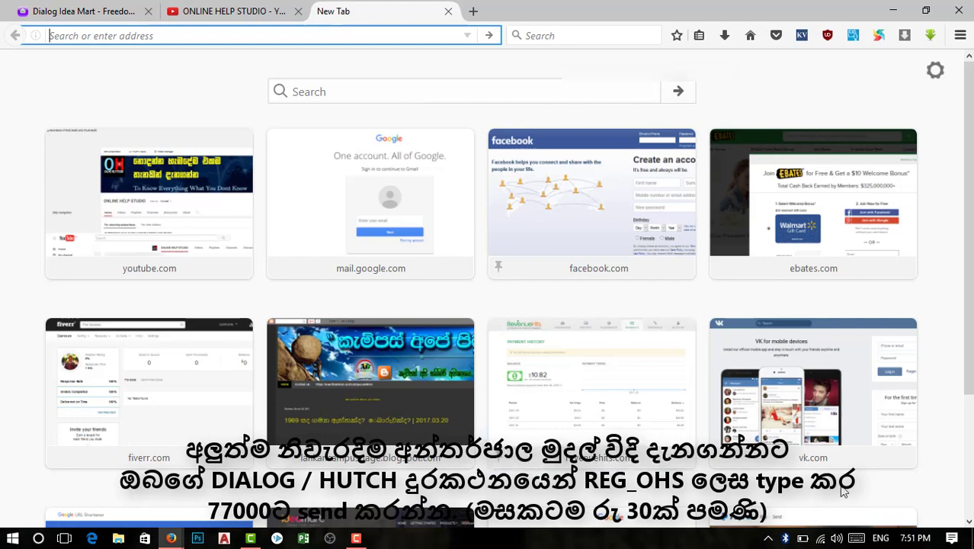
{"action": "scroll", "coordinate": [844, 492], "scroll_direction": "down", "scroll_amount": 4}
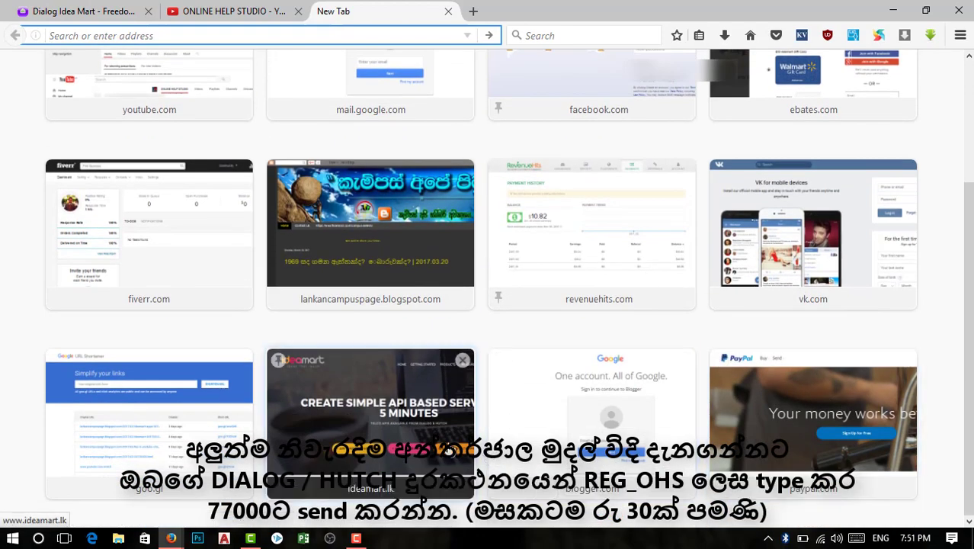